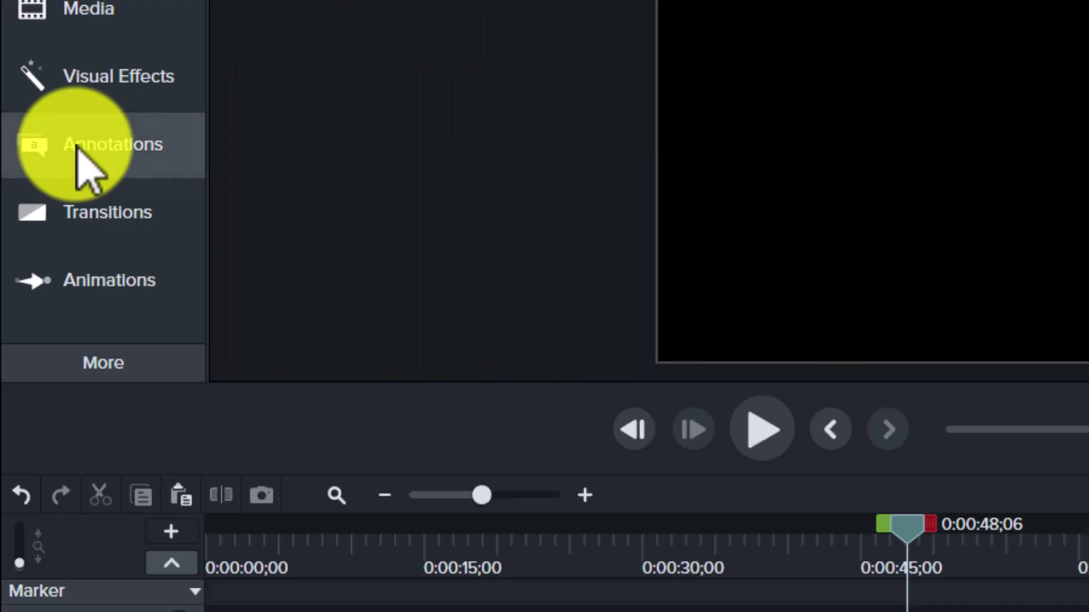
- Add the red text-only ABC callout with the white outline to Track 2, directly after the NewIntro audio clip
{"action": "left_click", "coordinate": [103, 145]}
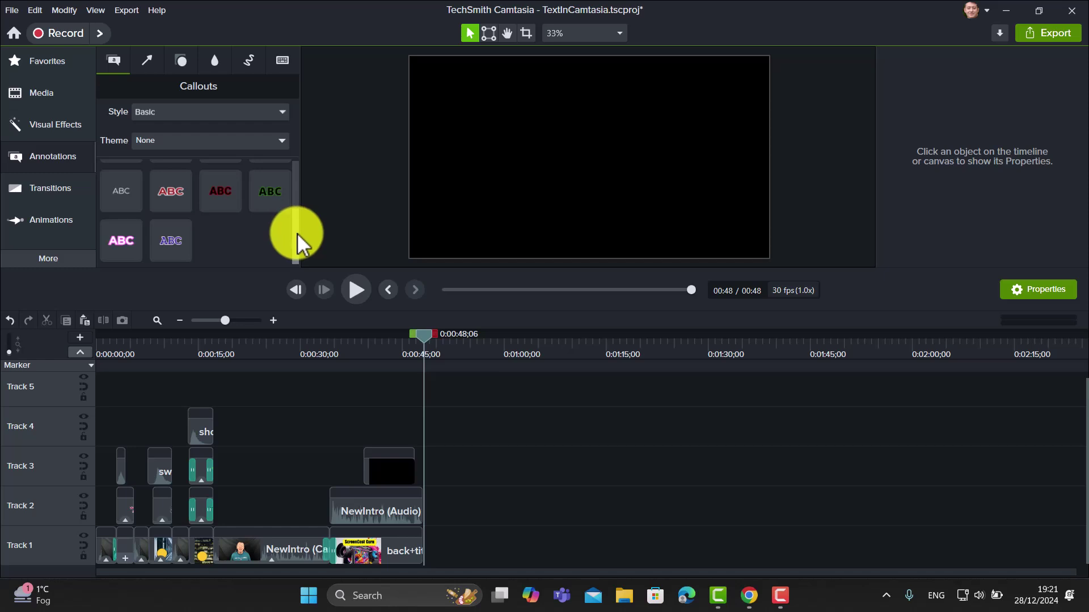
{"action": "mouse_move", "coordinate": [297, 233]}
{"action": "left_mouse_down"}
{"action": "mouse_move", "coordinate": [294, 197]}
{"action": "mouse_move", "coordinate": [285, 228]}
{"action": "left_mouse_up"}
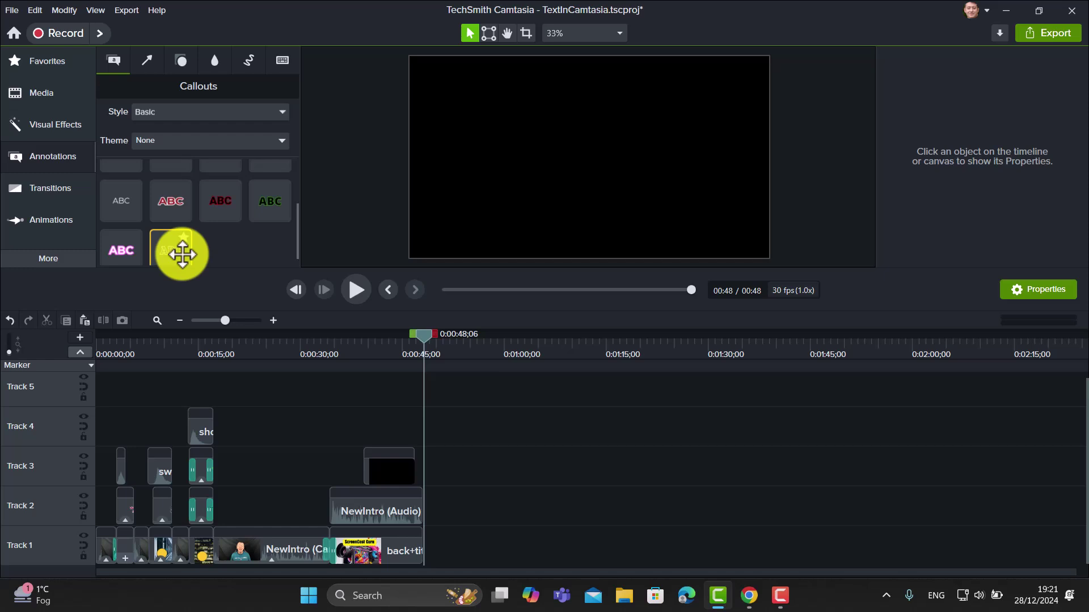
{"action": "left_click_drag", "start_coordinate": [181, 253], "coordinate": [406, 516]}
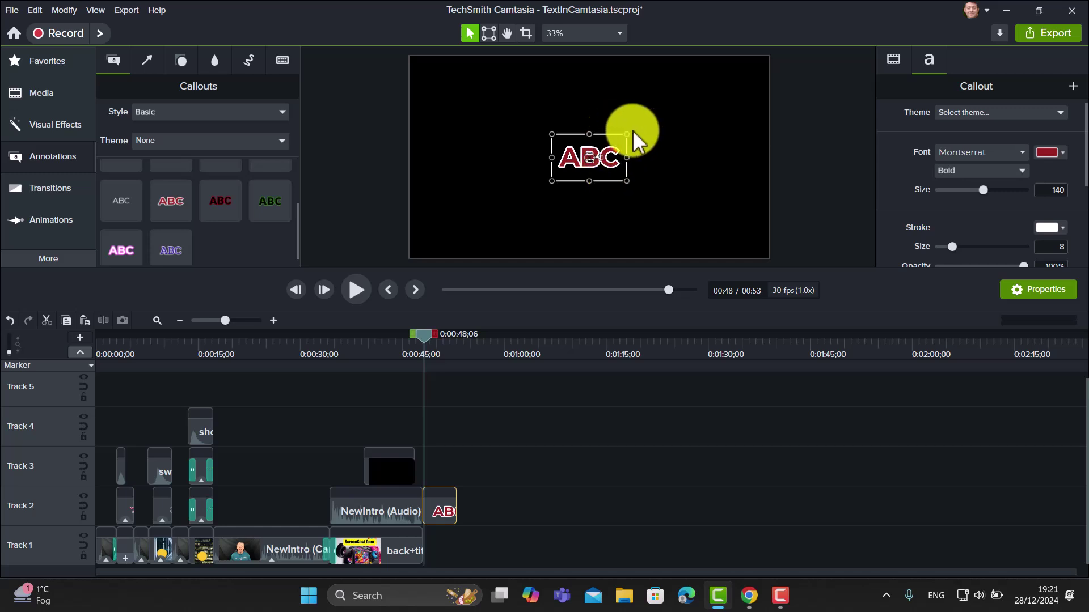
- Enlarge the ABC callout's frame to fill the whole canvas and set its font size to 254
{"action": "left_click_drag", "start_coordinate": [626, 135], "coordinate": [766, 57]}
{"action": "left_click_drag", "start_coordinate": [551, 179], "coordinate": [410, 258]}
{"action": "left_click_drag", "start_coordinate": [744, 159], "coordinate": [769, 159]}
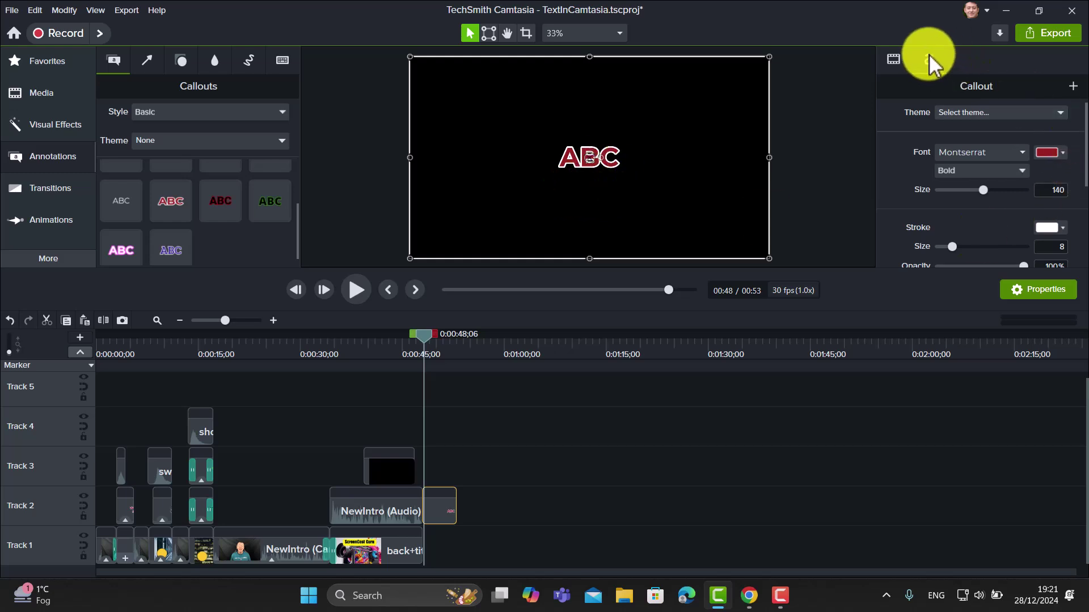
{"action": "left_click_drag", "start_coordinate": [983, 192], "coordinate": [1023, 196]}
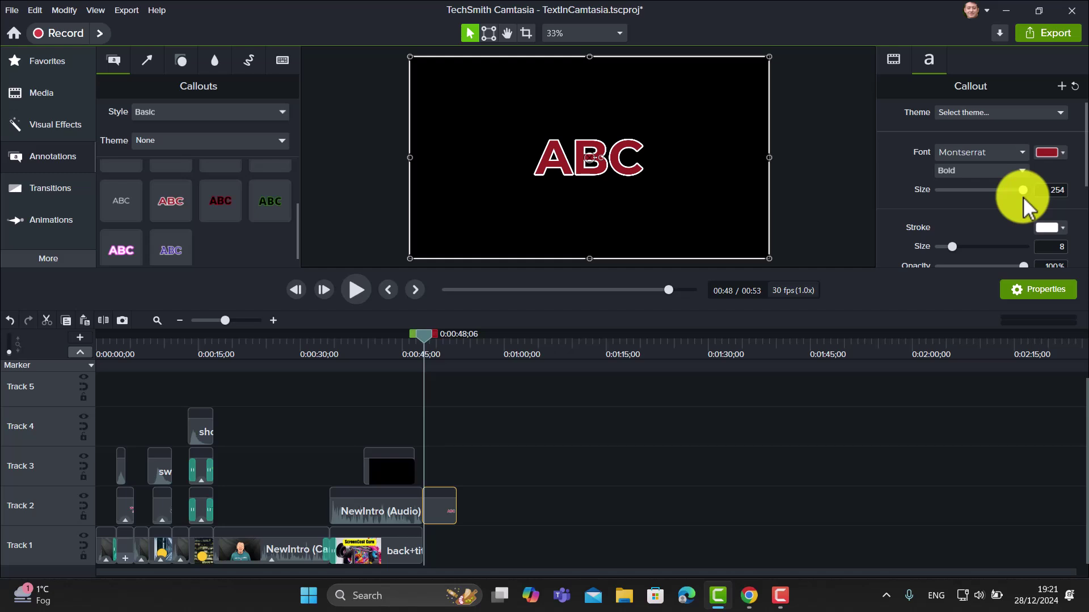
{"action": "left_click", "coordinate": [1042, 292]}
{"action": "left_click", "coordinate": [1042, 292]}
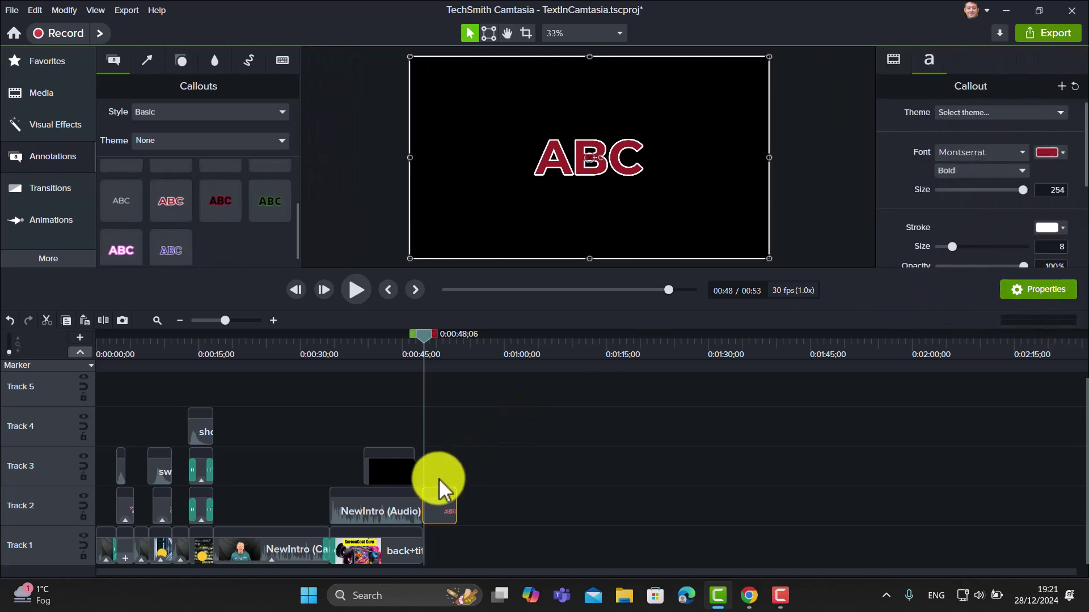
- Place the playhead over the ABC callout, try the default green as its font color, and settle on the dark grey swatch
{"action": "left_click_drag", "start_coordinate": [428, 339], "coordinate": [437, 391]}
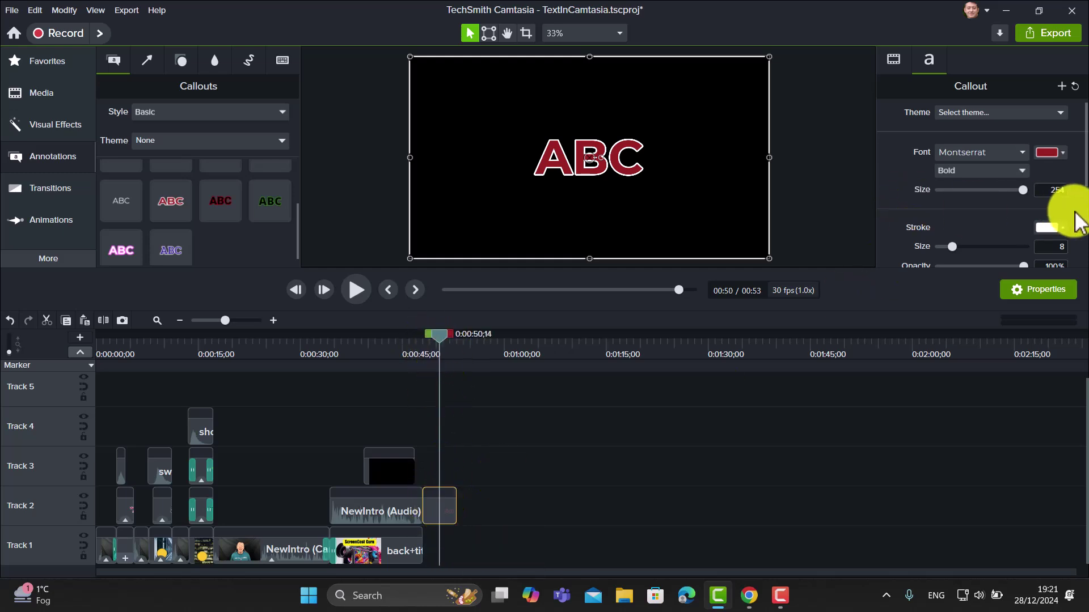
{"action": "left_click", "coordinate": [1064, 157]}
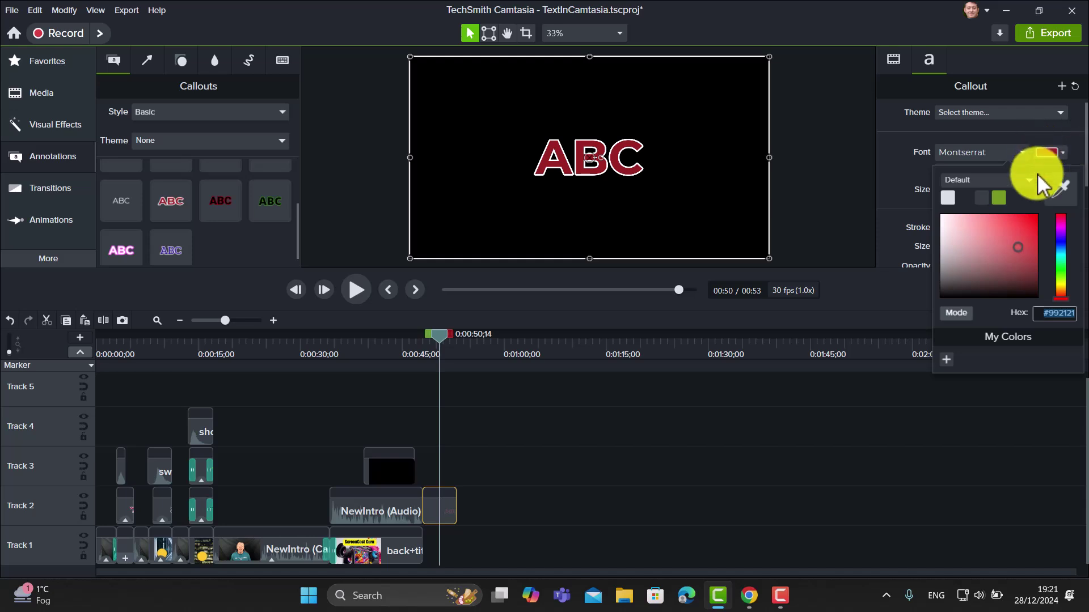
{"action": "left_click", "coordinate": [997, 198]}
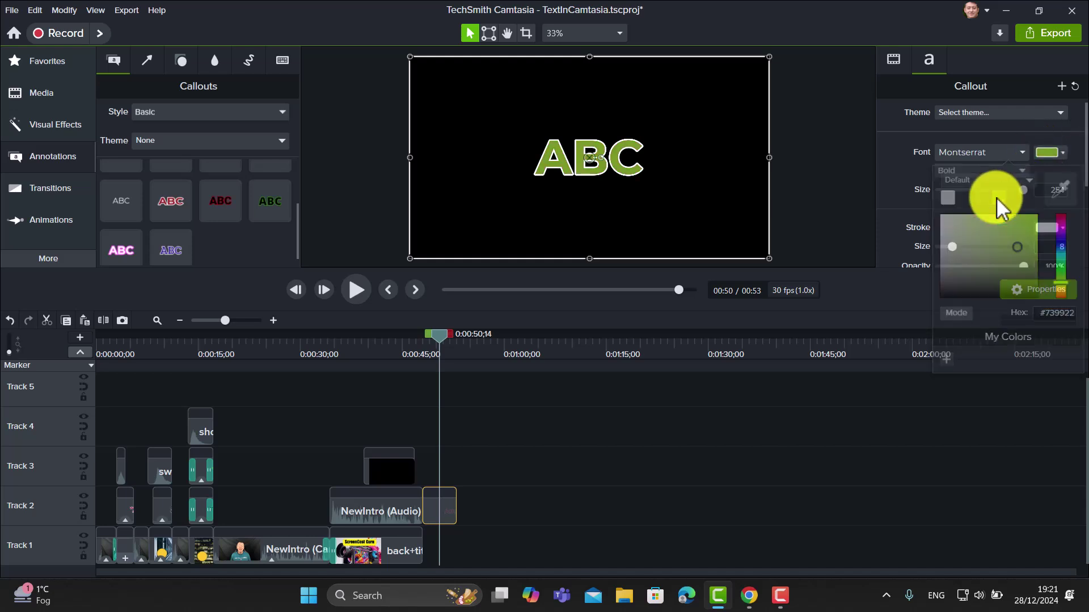
{"action": "left_click", "coordinate": [1061, 152]}
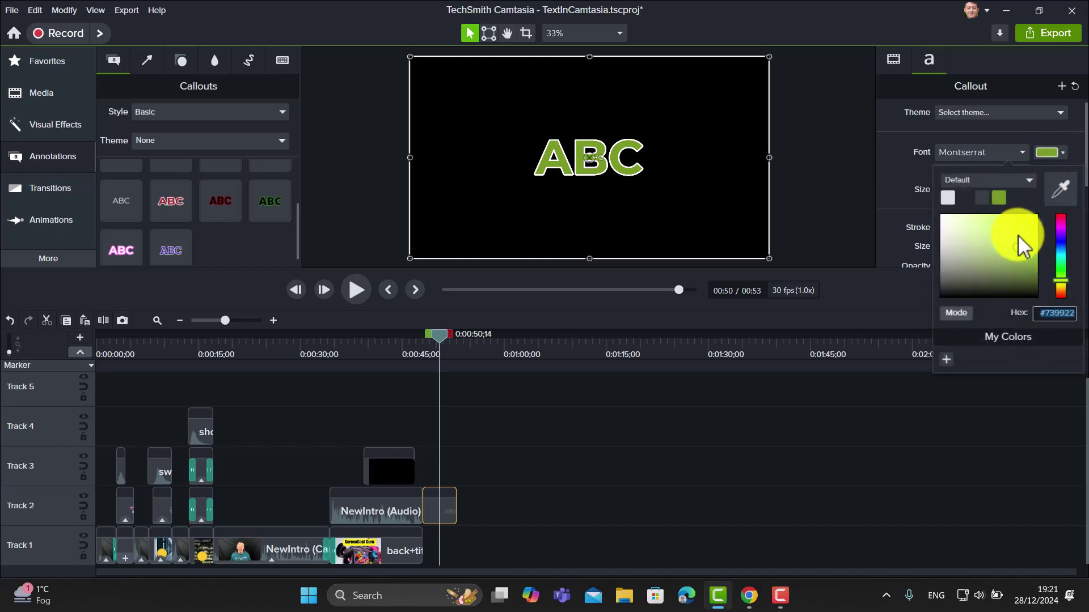
{"action": "left_click", "coordinate": [985, 199]}
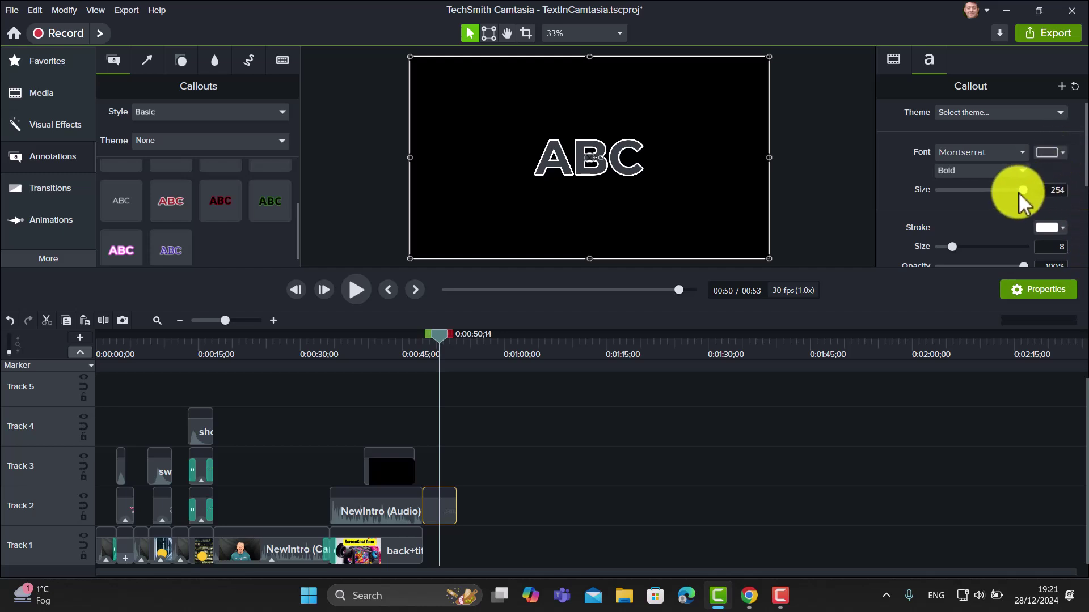
- Set the ABC callout's stroke color to the default green swatch
{"action": "left_click", "coordinate": [1063, 227]}
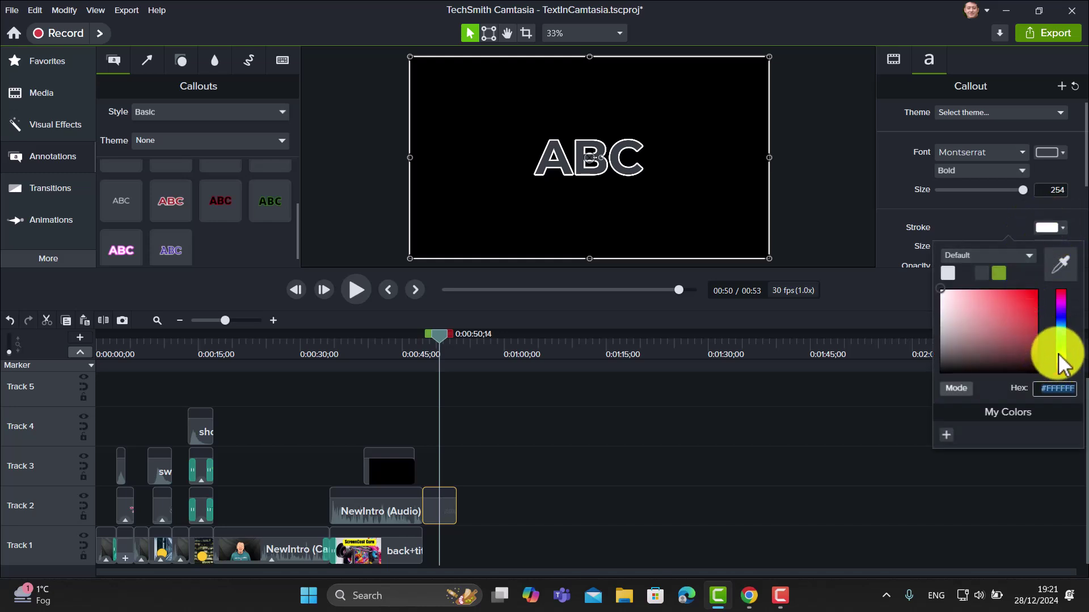
{"action": "left_click", "coordinate": [999, 273]}
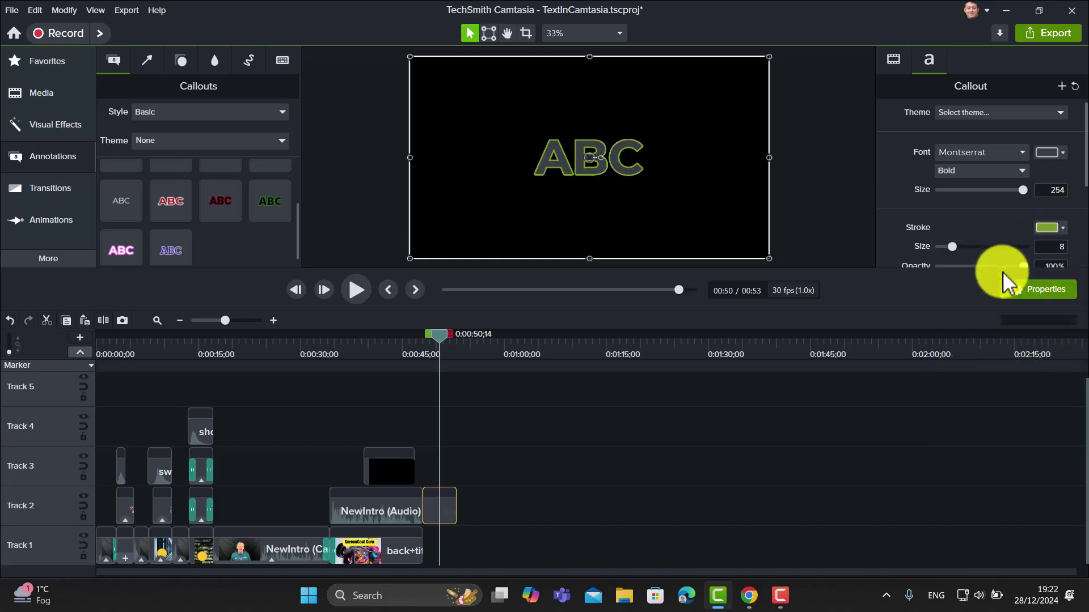
{"action": "mouse_move", "coordinate": [1083, 151]}
{"action": "left_mouse_down"}
{"action": "mouse_move", "coordinate": [1083, 243]}
{"action": "mouse_move", "coordinate": [1083, 142]}
{"action": "left_mouse_up"}
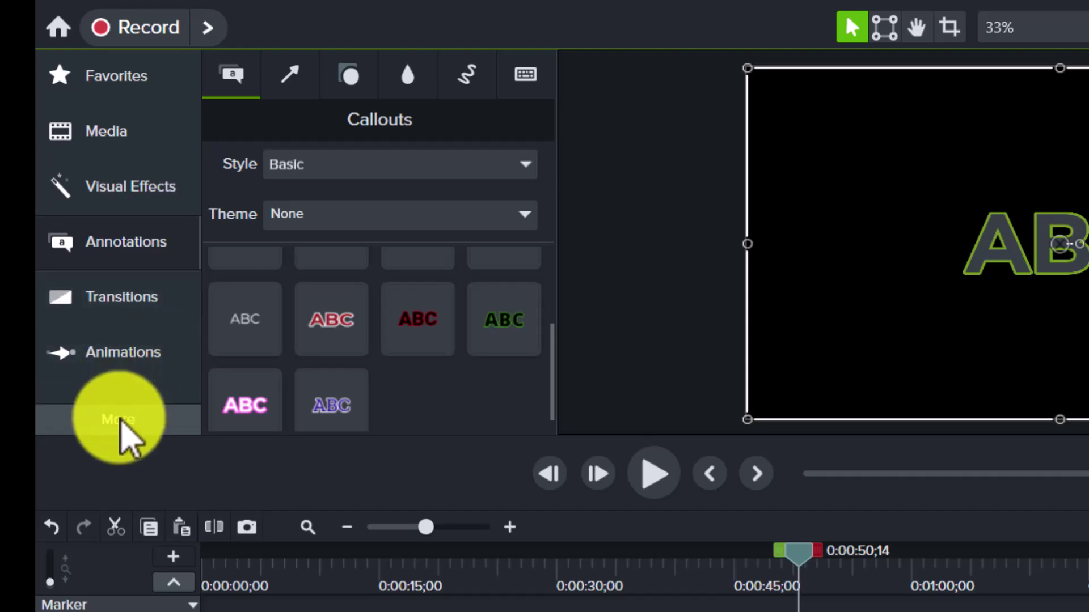
- Apply the Sliding behavior to the ABC callout on Track 2
{"action": "left_click", "coordinate": [126, 420]}
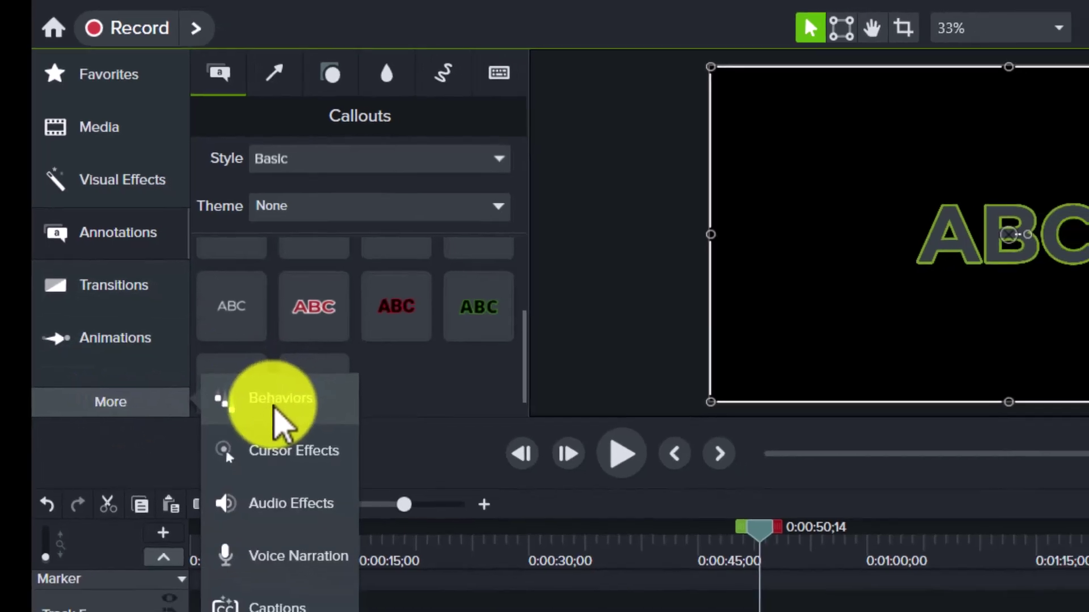
{"action": "left_click", "coordinate": [287, 418]}
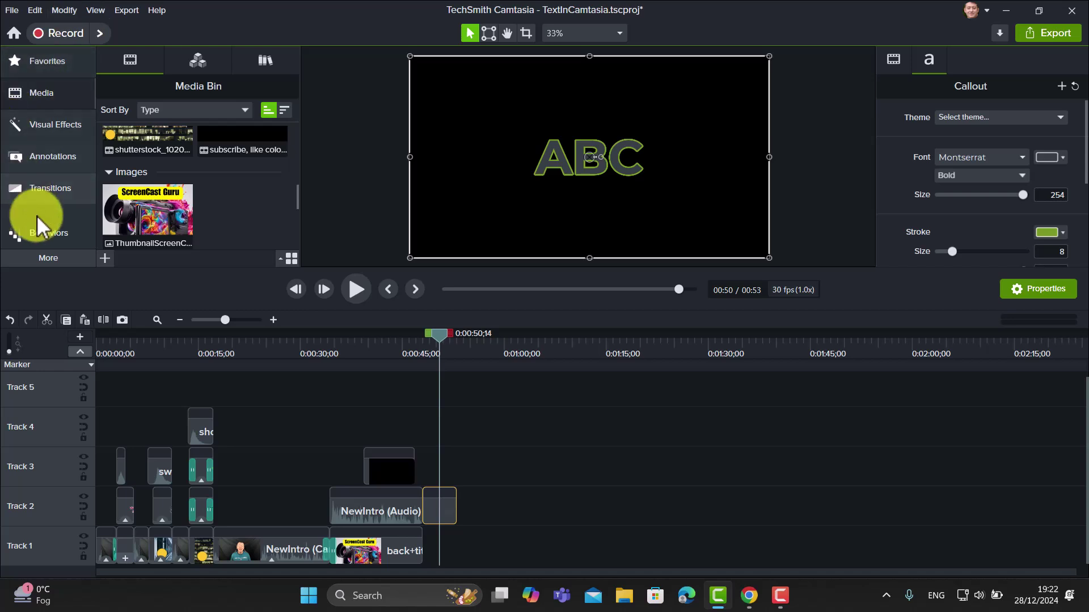
{"action": "left_click", "coordinate": [50, 238]}
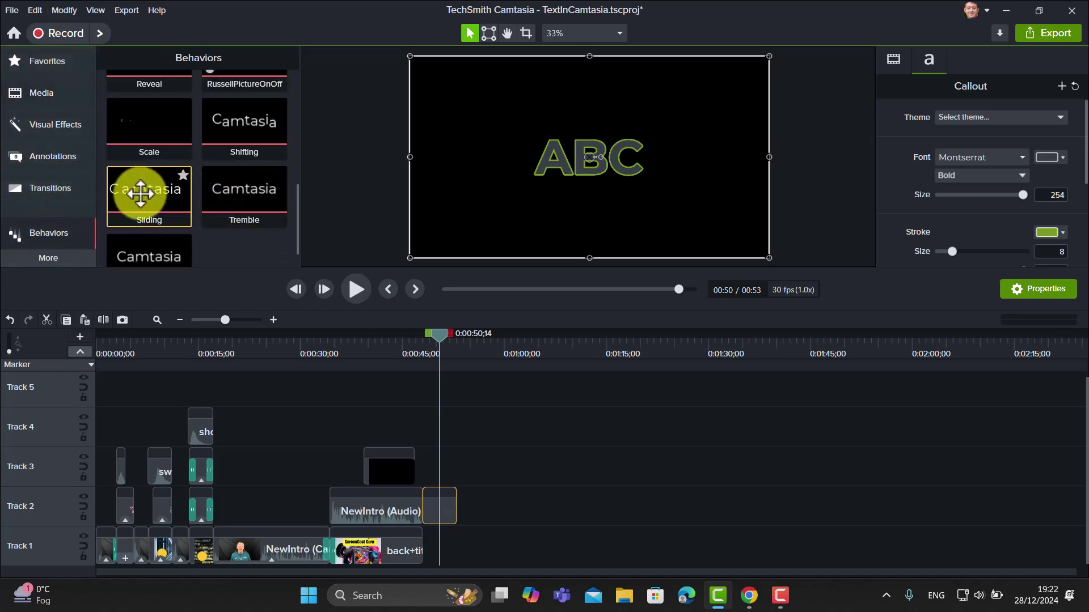
{"action": "left_click_drag", "start_coordinate": [140, 194], "coordinate": [449, 504]}
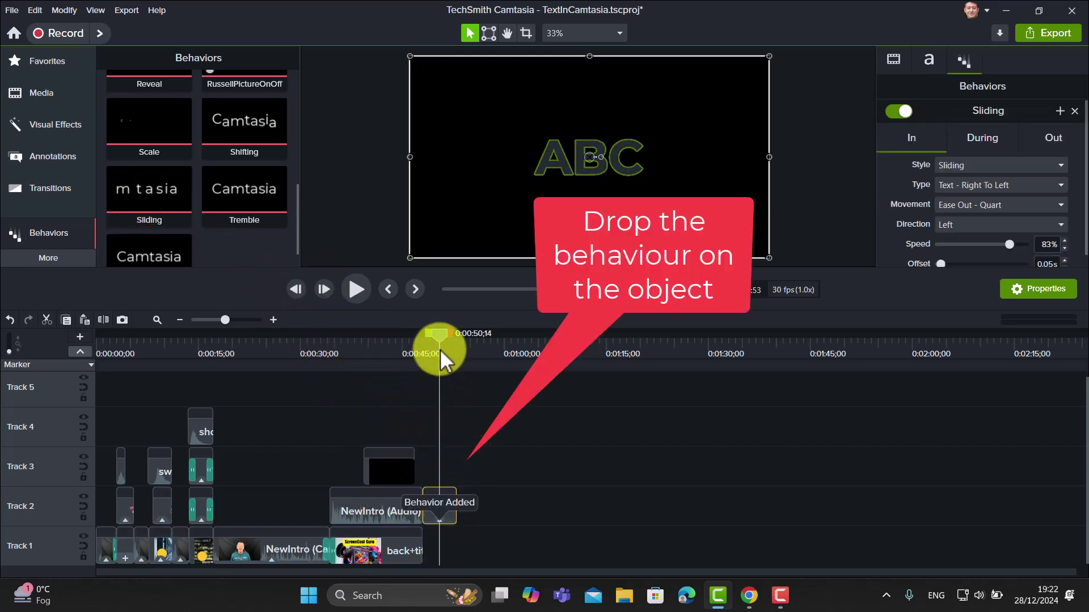
- Play the timeline from about 0:00:47 to preview the Sliding behavior on the ABC callout
{"action": "left_click_drag", "start_coordinate": [441, 335], "coordinate": [416, 338]}
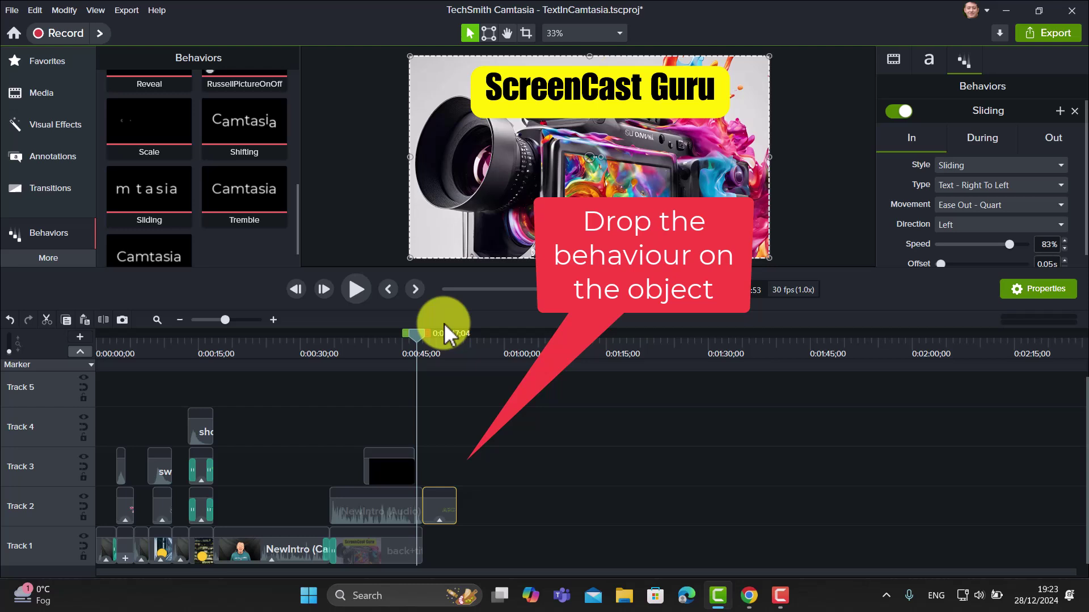
{"action": "left_click", "coordinate": [357, 291]}
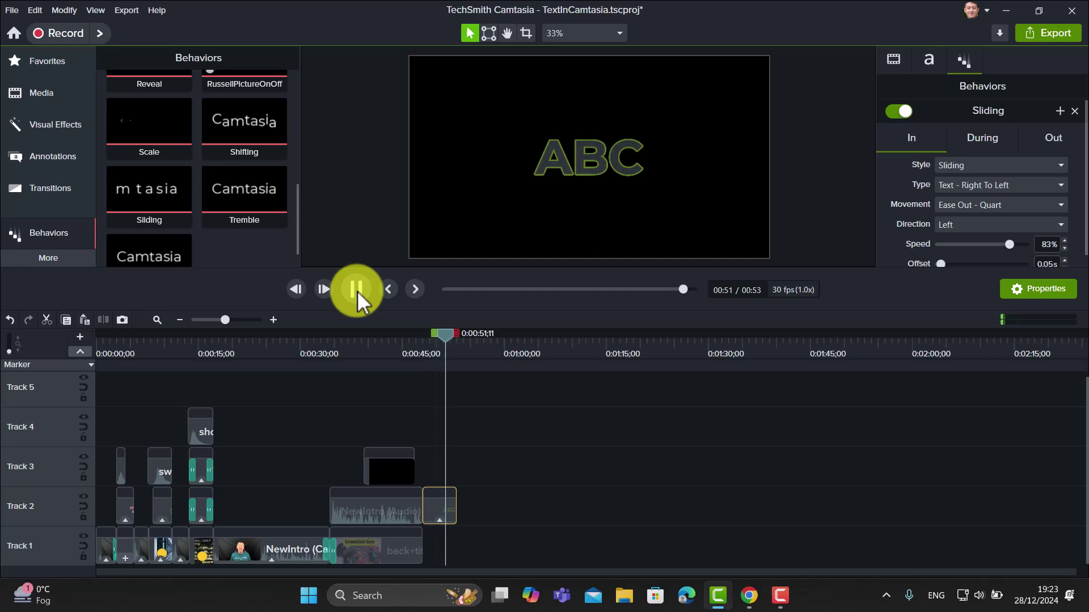
{"action": "left_click", "coordinate": [357, 291]}
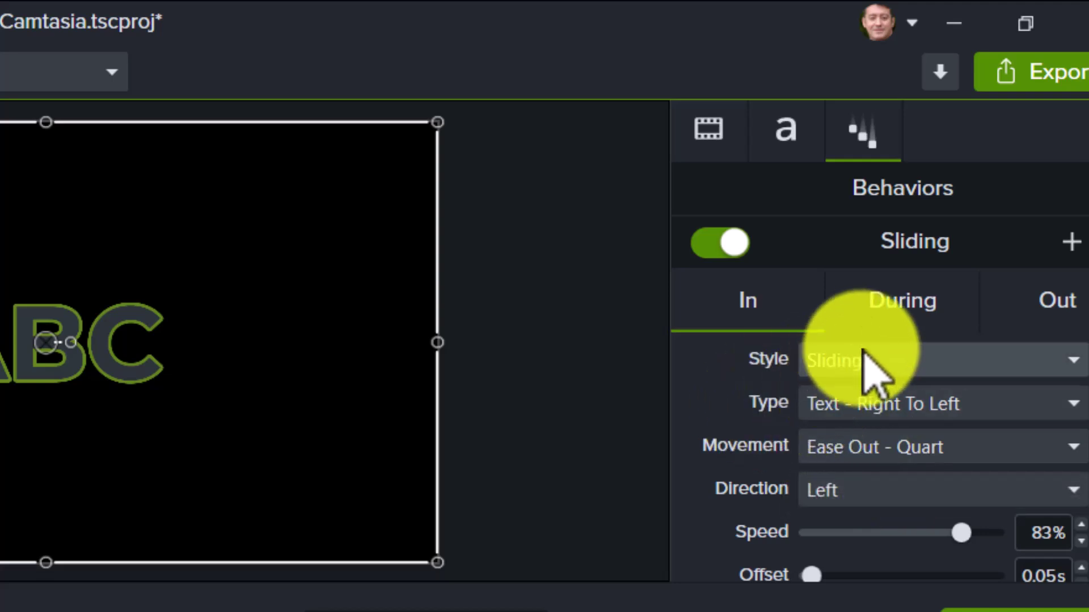
- Set the behavior's In style to Fade In and preview the callout's entrance from about 0:00:45
{"action": "left_click", "coordinate": [1073, 362]}
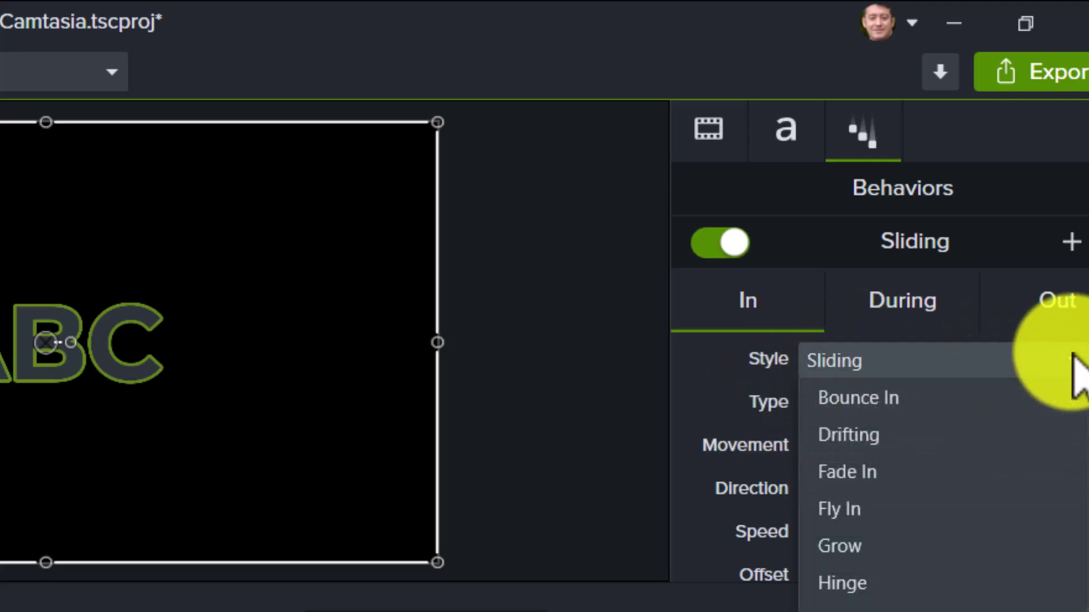
{"action": "left_click", "coordinate": [852, 474]}
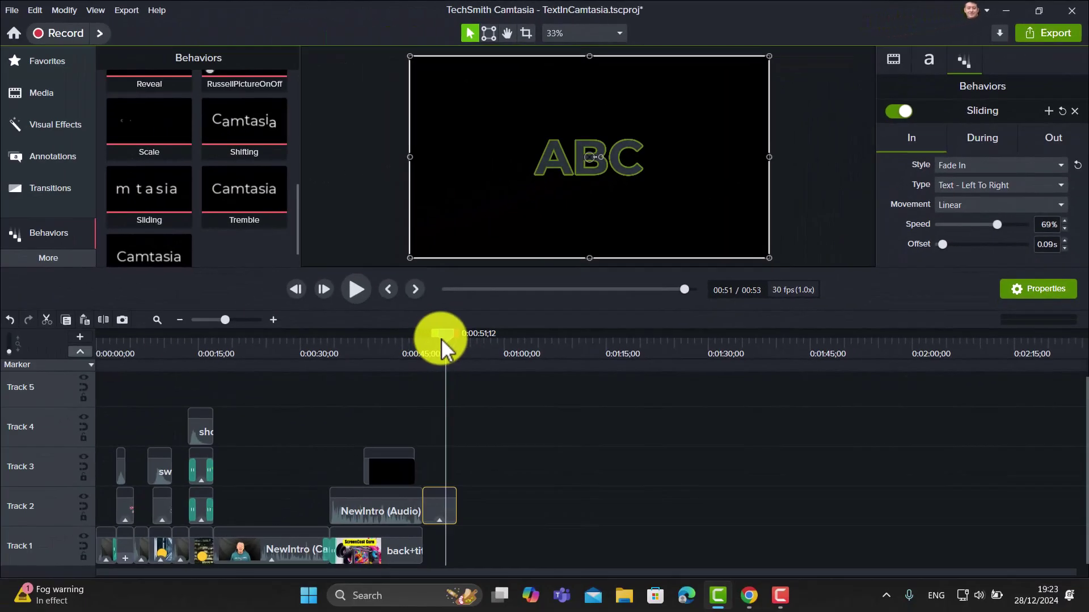
{"action": "left_click_drag", "start_coordinate": [441, 339], "coordinate": [406, 339]}
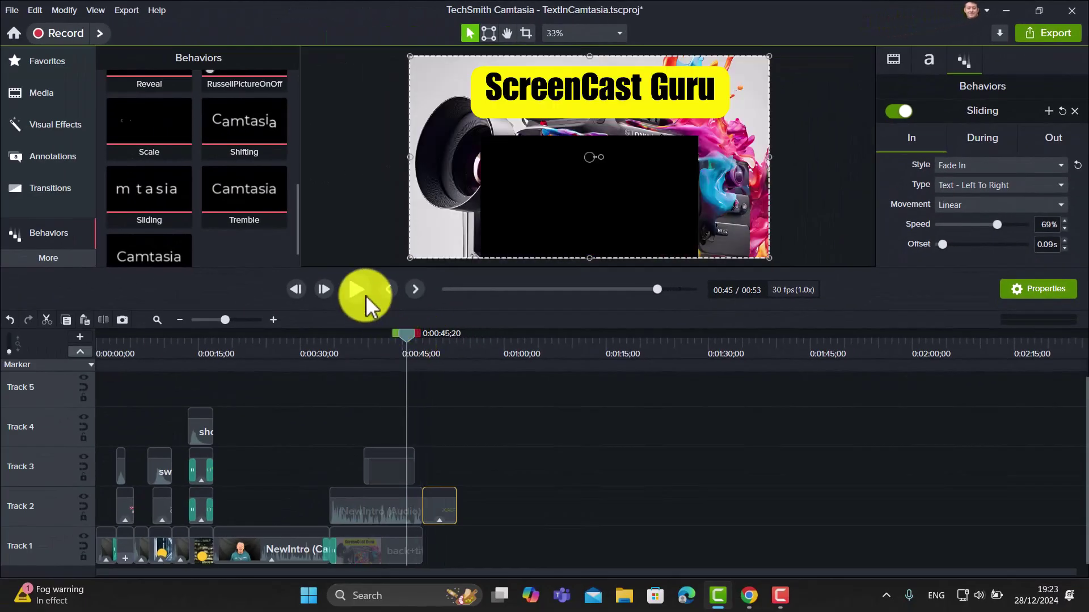
{"action": "left_click", "coordinate": [348, 291]}
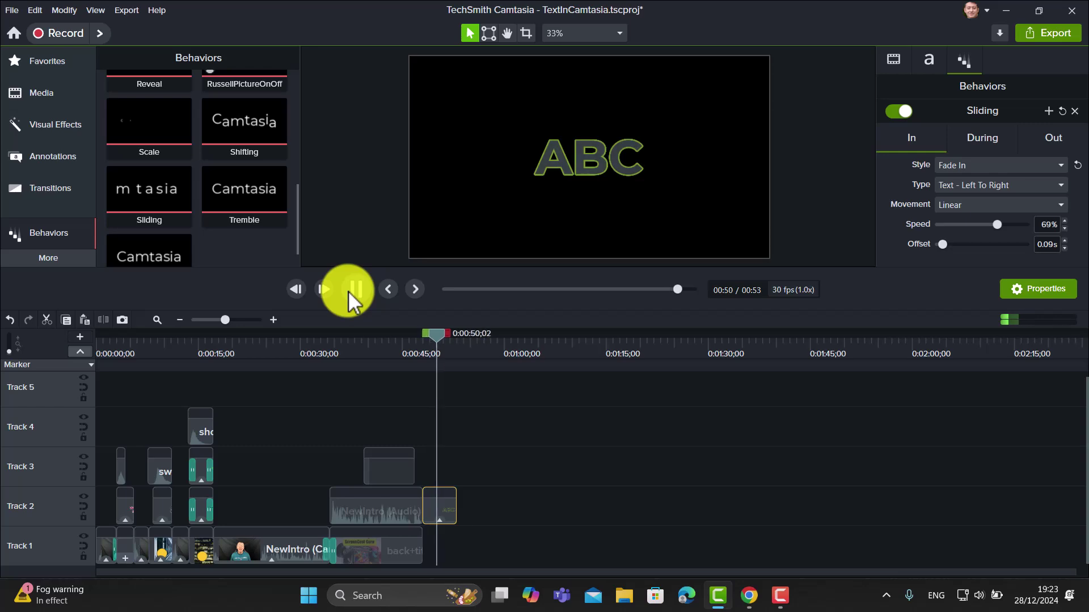
{"action": "left_click", "coordinate": [349, 291]}
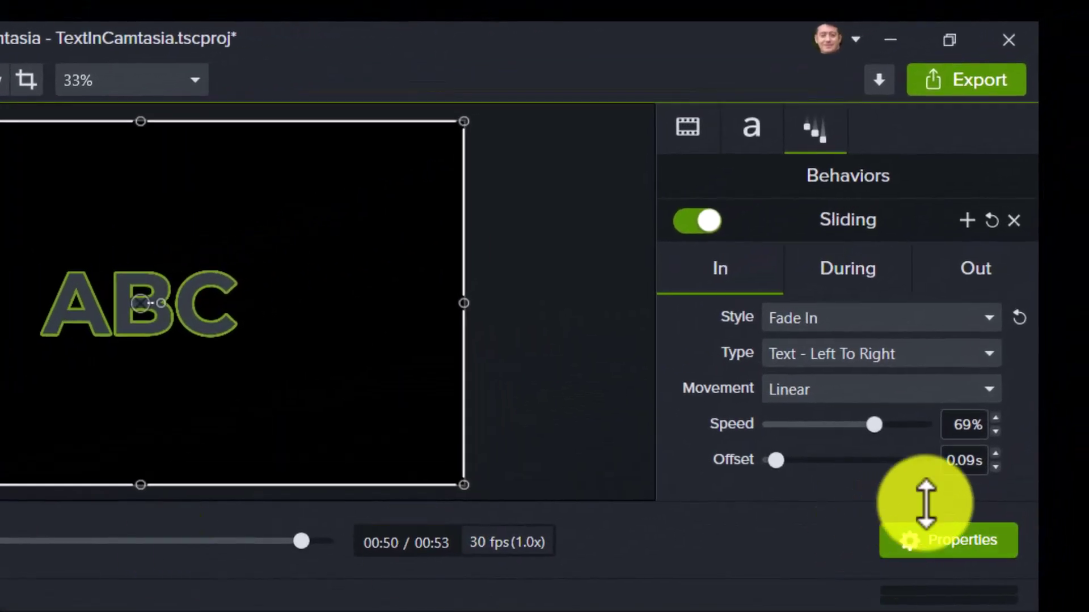
- Set the During style of the callout's behavior to None
{"action": "left_click", "coordinate": [961, 178]}
{"action": "scroll", "coordinate": [943, 191], "scroll_direction": "down", "scroll_amount": 2}
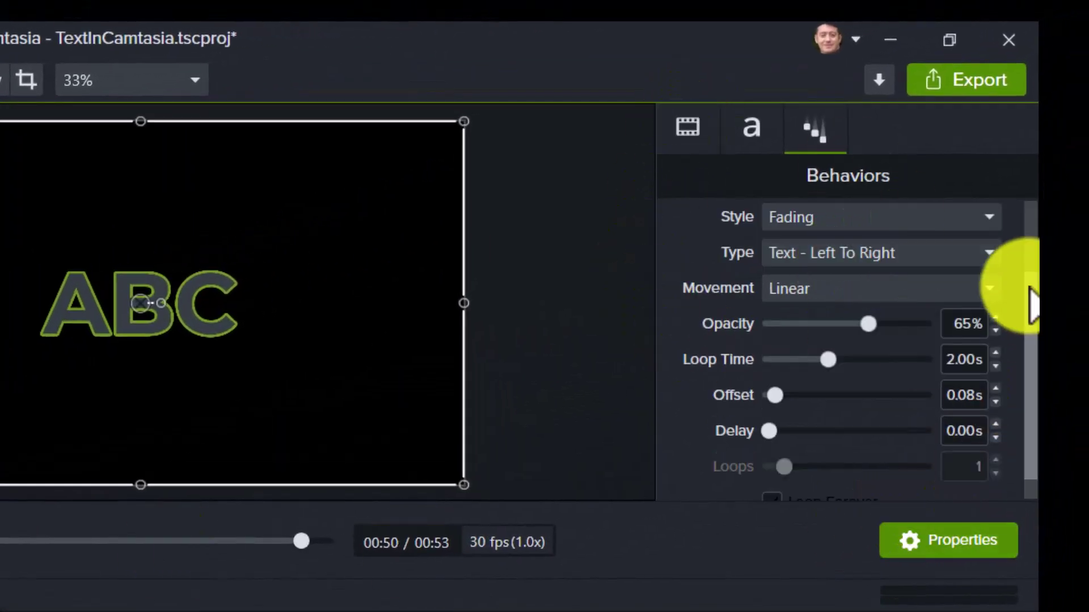
{"action": "left_click", "coordinate": [989, 218]}
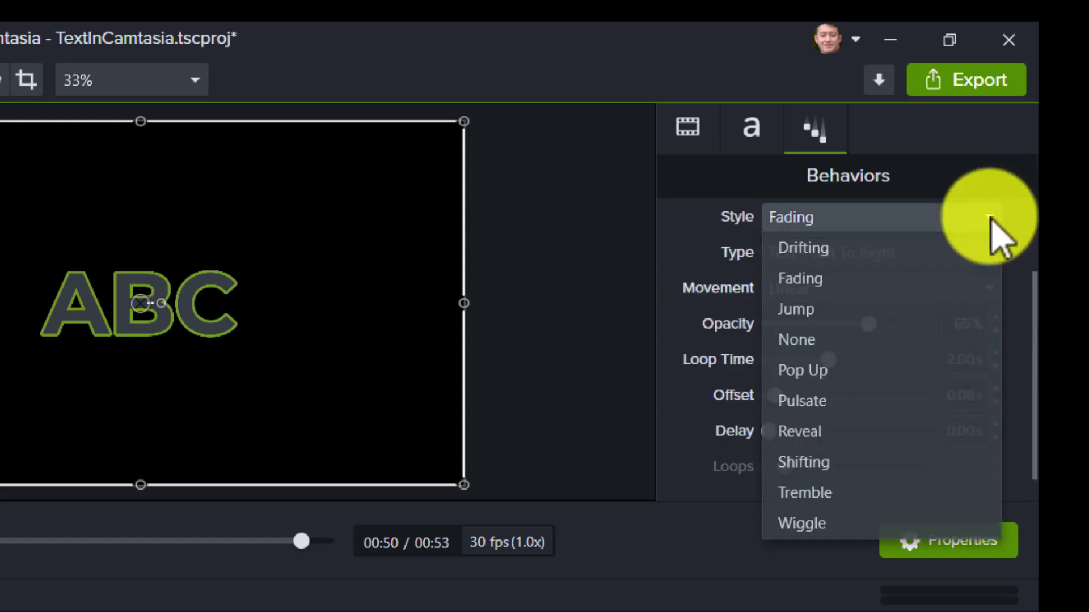
{"action": "left_click", "coordinate": [791, 339]}
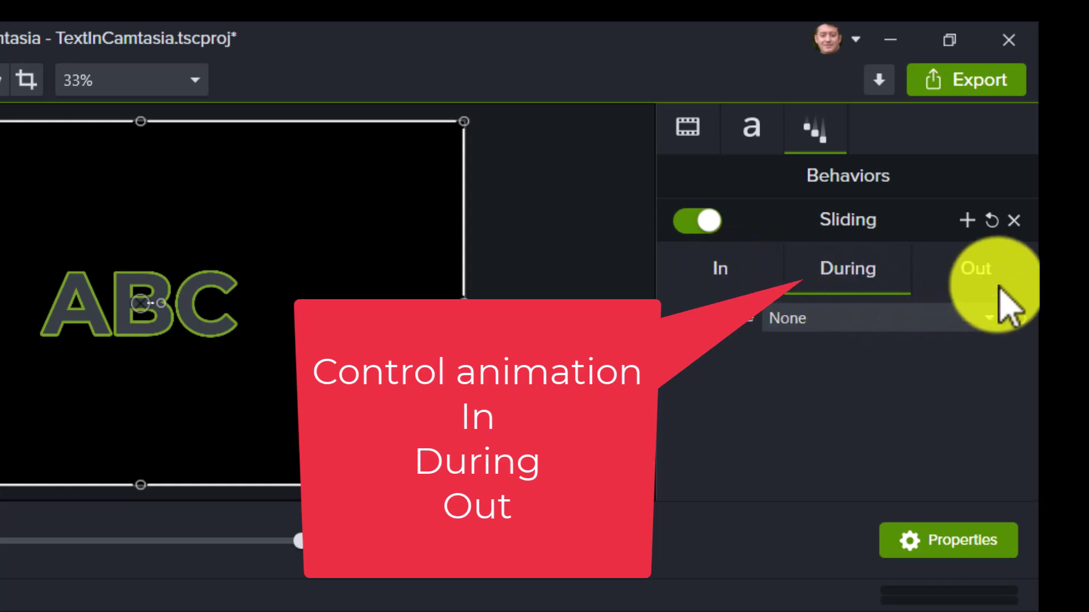
- Set the Out style of the callout's behavior to Shrink
{"action": "left_click", "coordinate": [976, 269]}
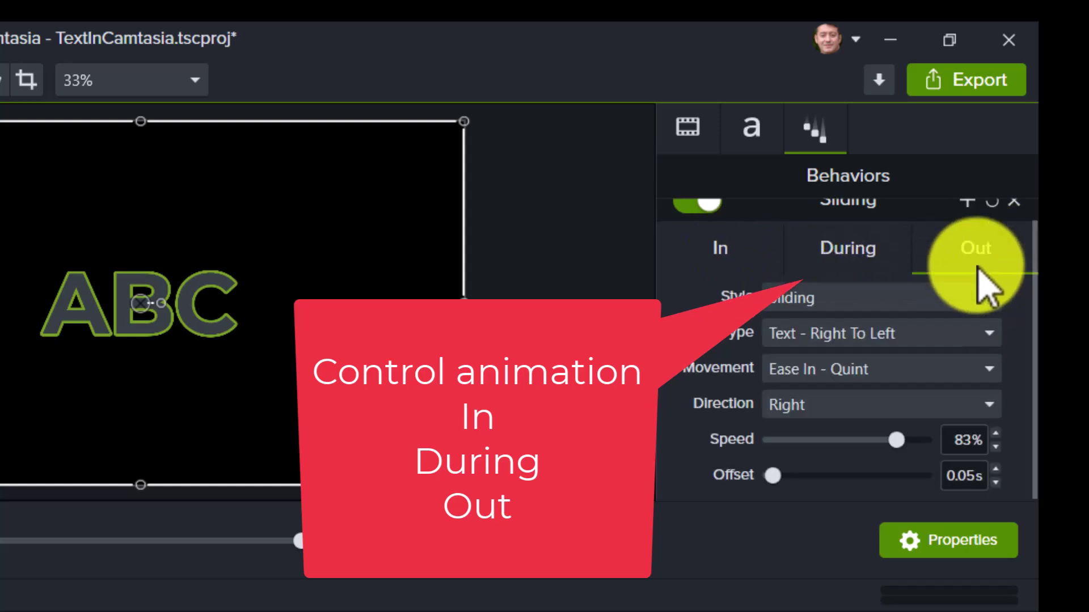
{"action": "left_click", "coordinate": [987, 306]}
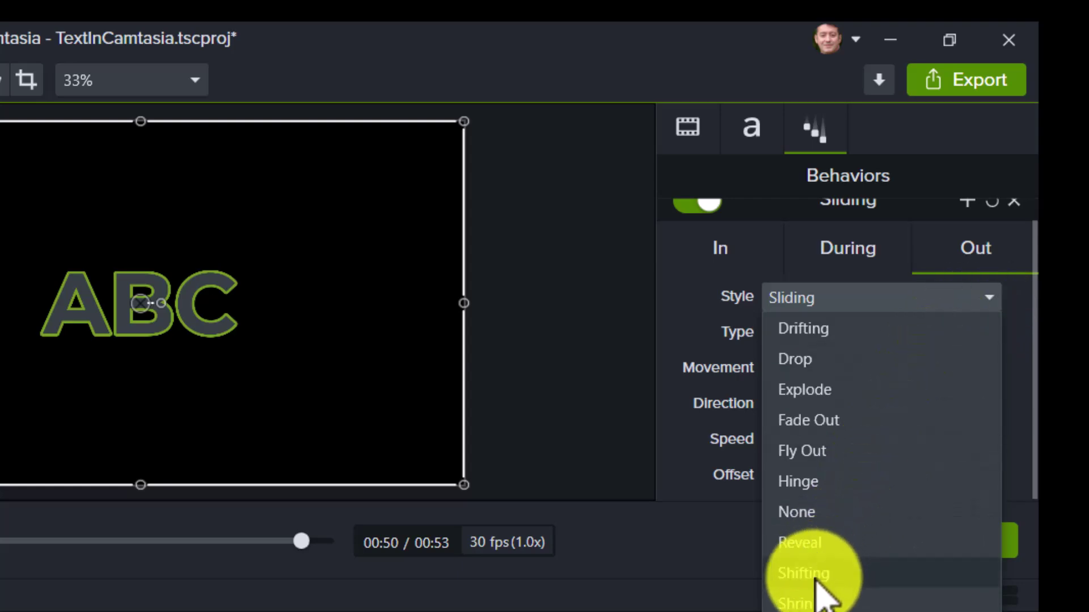
{"action": "left_click", "coordinate": [812, 604]}
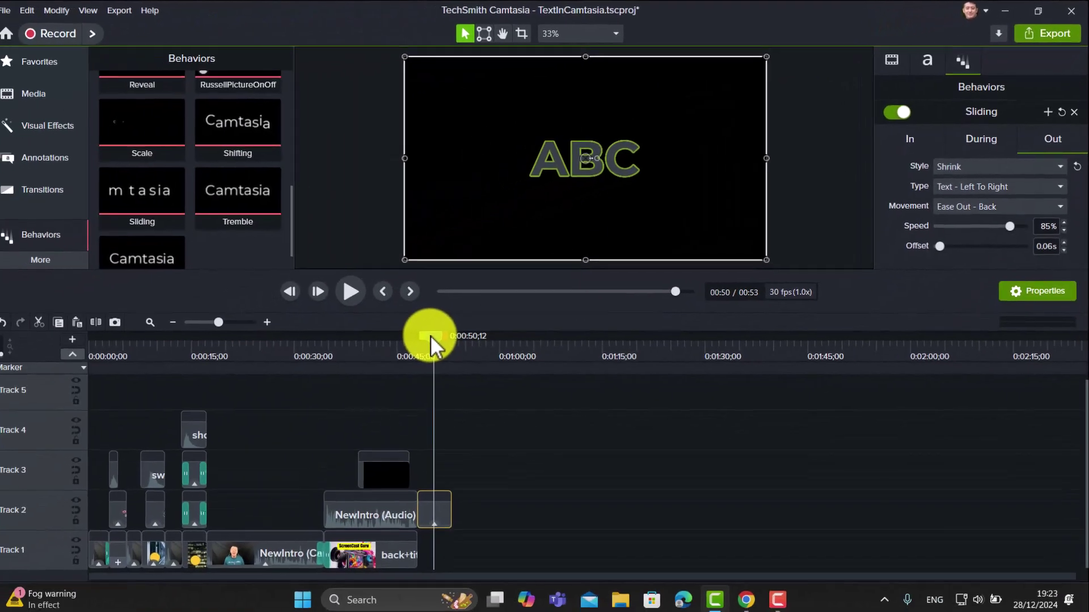
- Play the timeline from about 0:00:47 to preview the callout's fade-in entrance and shrinking exit
{"action": "left_click", "coordinate": [416, 336]}
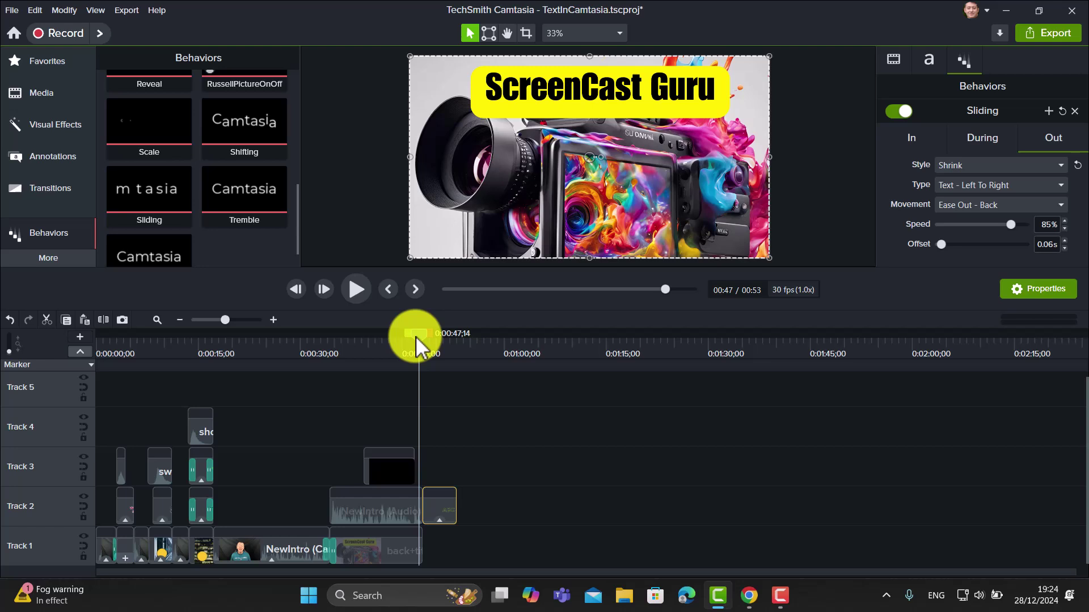
{"action": "left_click", "coordinate": [357, 290]}
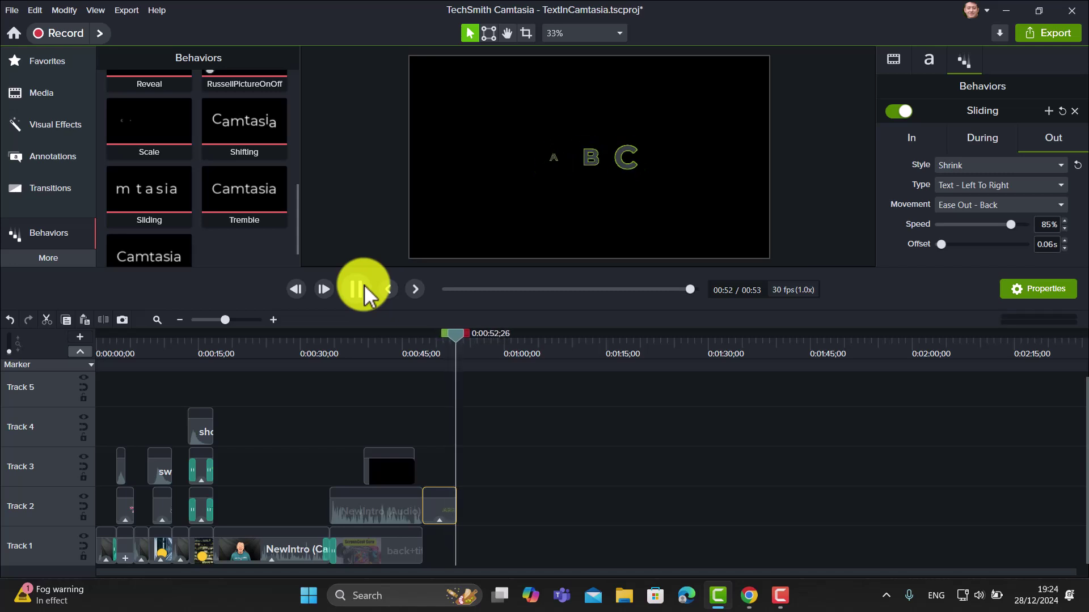
{"action": "left_click", "coordinate": [356, 290]}
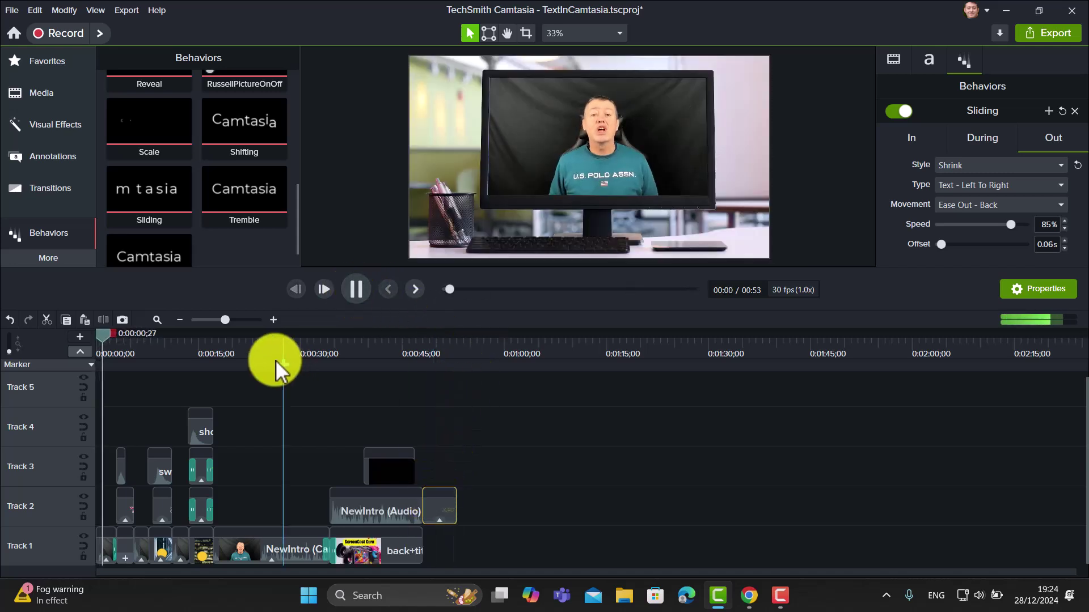
- Stop playback and apply the Zoom Fade transition to both ends of the ABC text callout on Track 2
{"action": "left_click", "coordinate": [361, 284]}
{"action": "left_click_drag", "start_coordinate": [110, 336], "coordinate": [437, 374]}
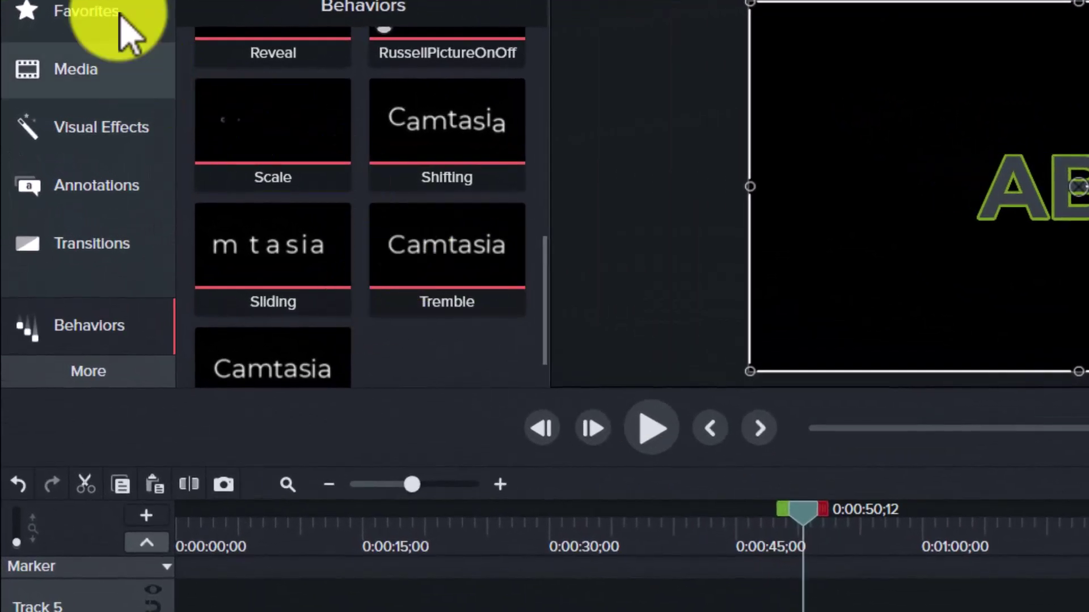
{"action": "left_click", "coordinate": [85, 250]}
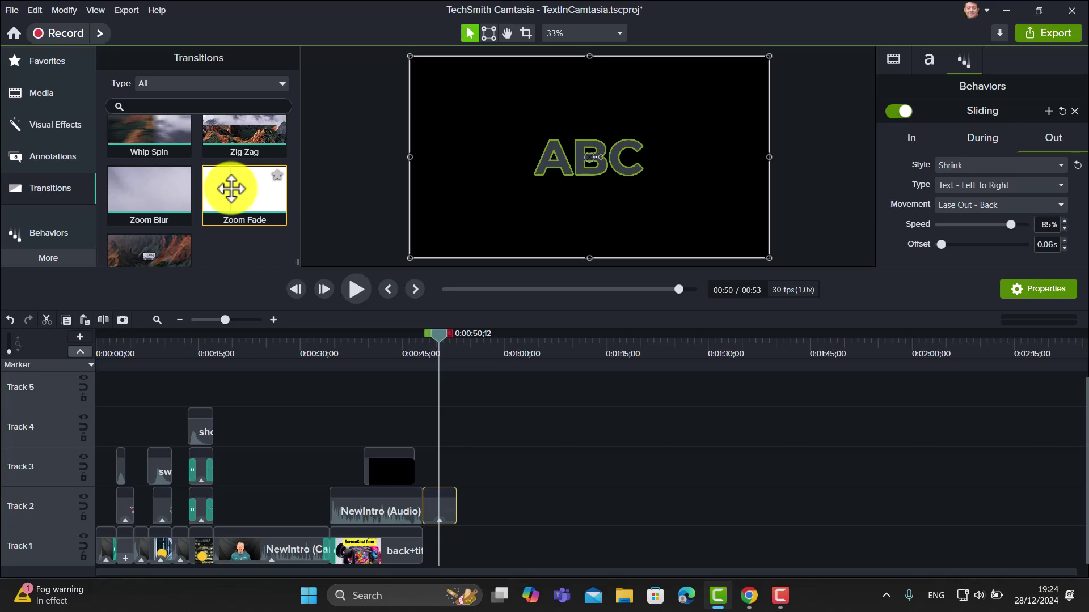
{"action": "left_click_drag", "start_coordinate": [232, 188], "coordinate": [442, 516]}
- Play the timeline from about 0:00:47 to preview the callout with its Zoom Fade transitions
{"action": "left_click_drag", "start_coordinate": [437, 336], "coordinate": [419, 339]}
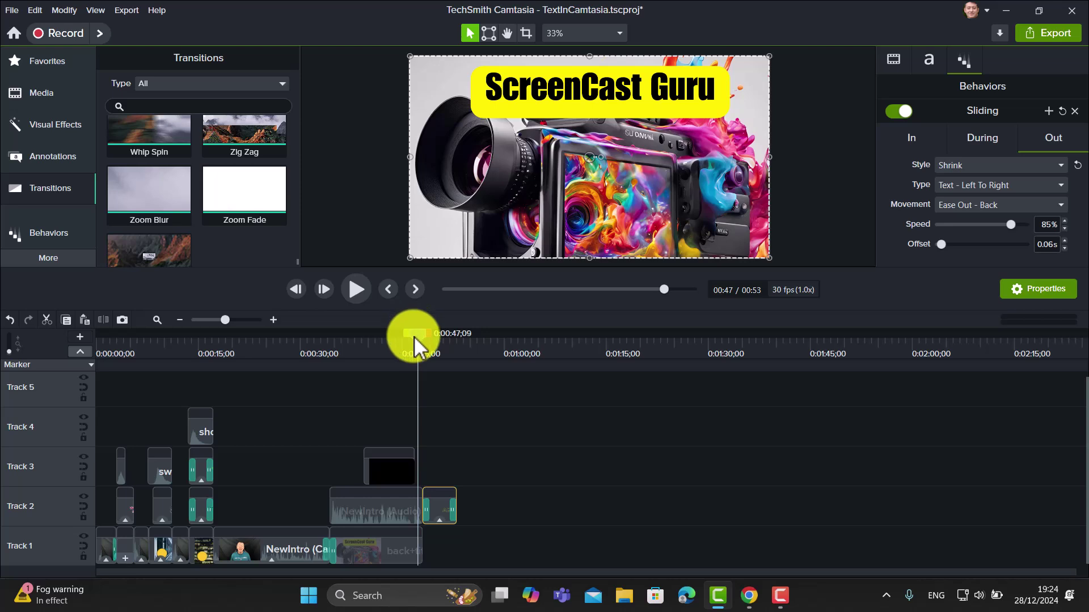
{"action": "left_click_drag", "start_coordinate": [414, 339], "coordinate": [420, 317]}
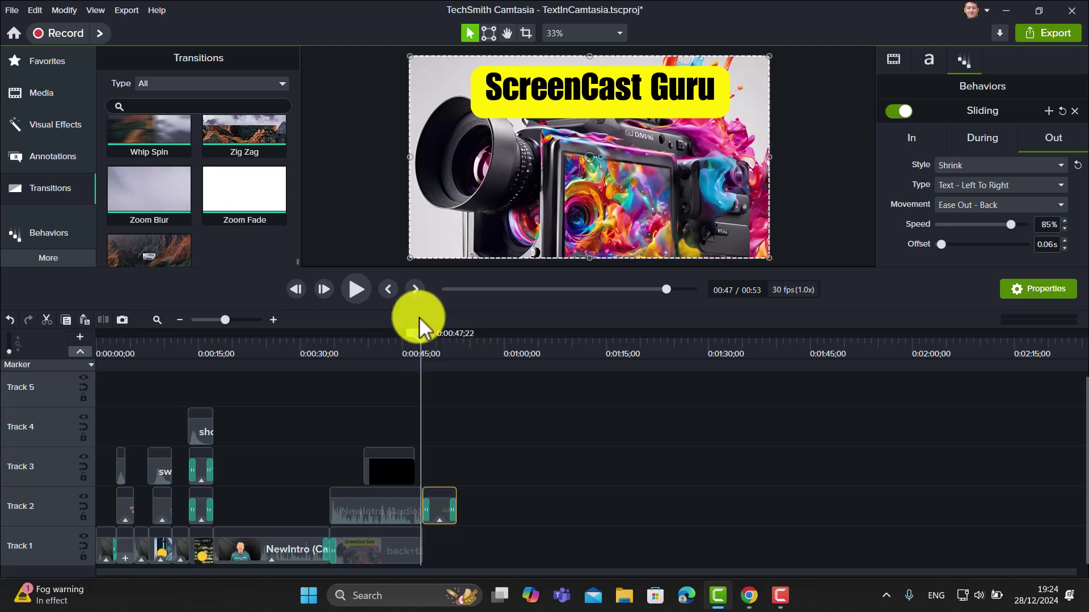
{"action": "left_click", "coordinate": [357, 296]}
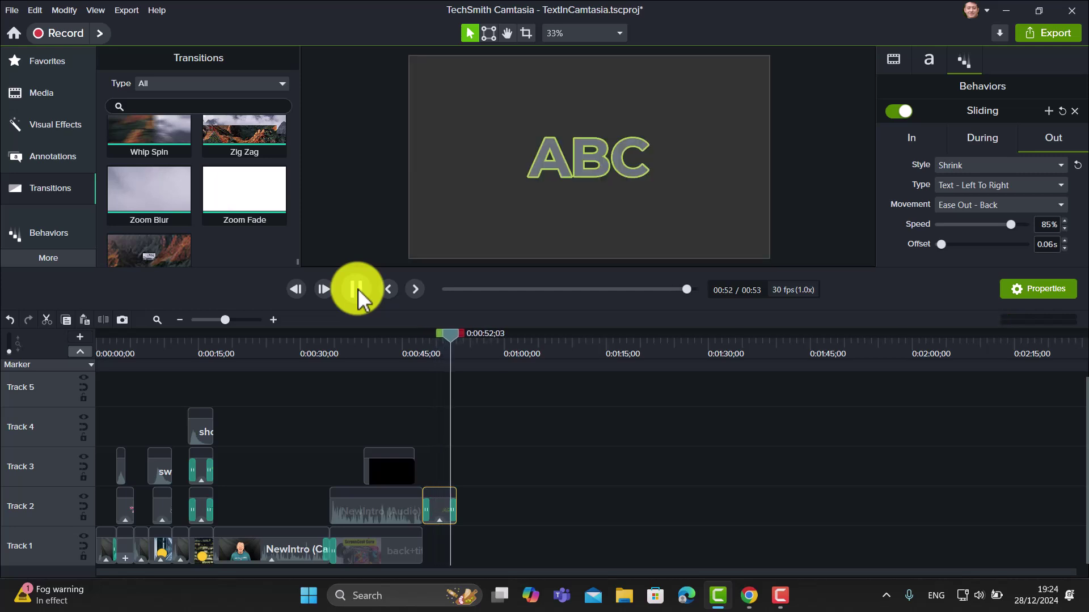
{"action": "left_click", "coordinate": [358, 288]}
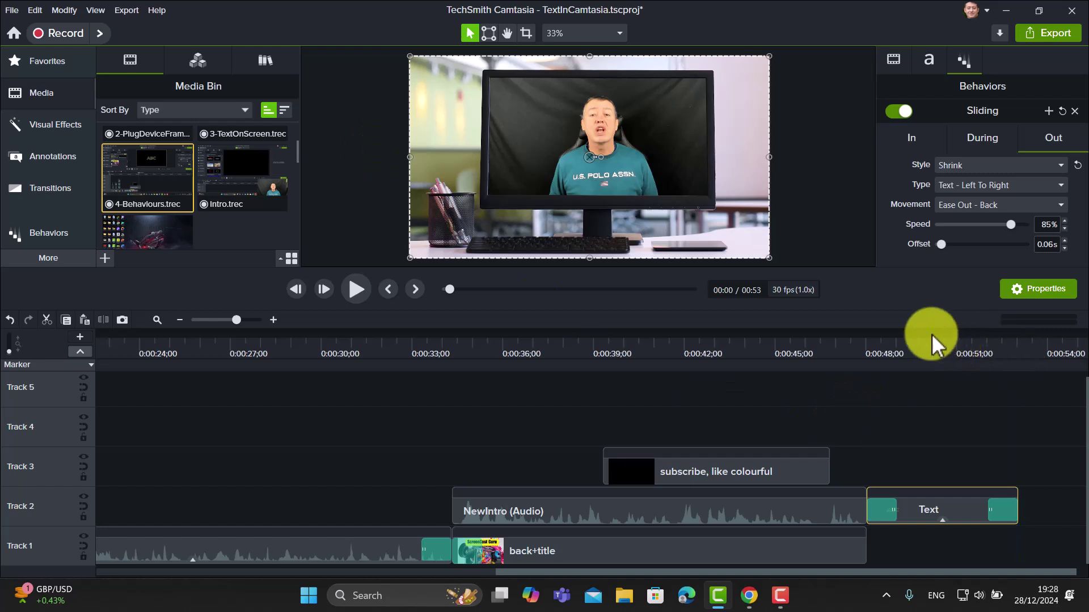
- Move the playhead to about 0:00:50 over the callout and switch the media library to Camtasia 2024
{"action": "left_click", "coordinate": [890, 334]}
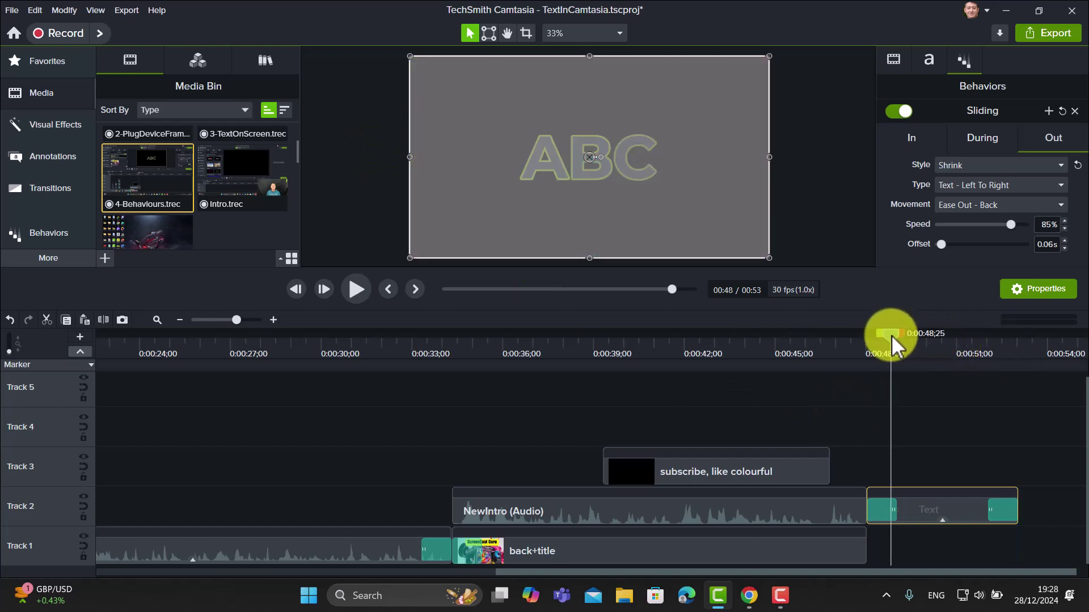
{"action": "left_click_drag", "start_coordinate": [896, 332], "coordinate": [931, 359]}
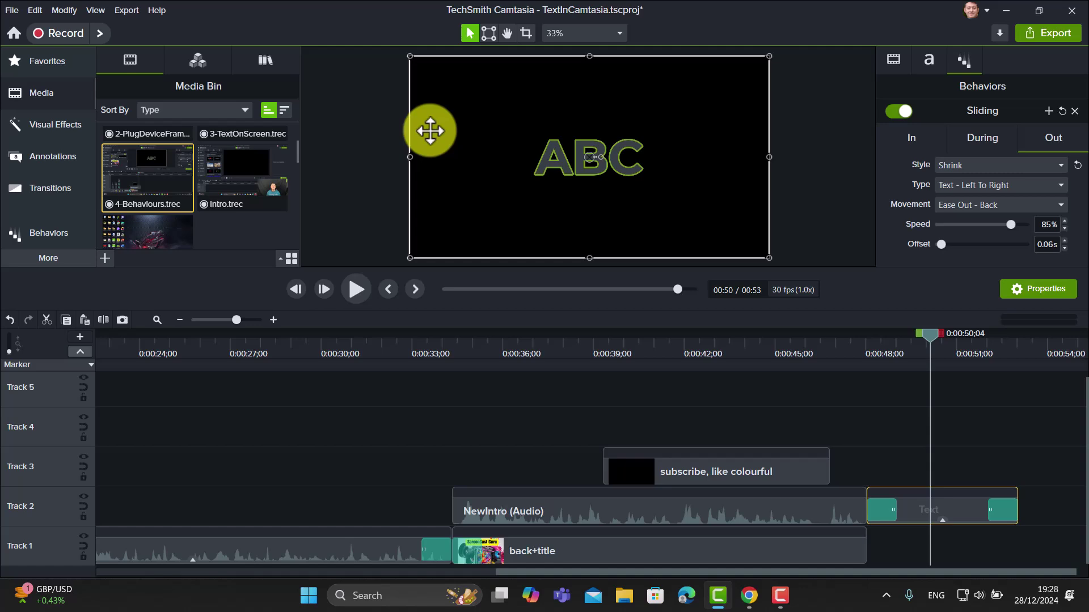
{"action": "left_click", "coordinate": [30, 95]}
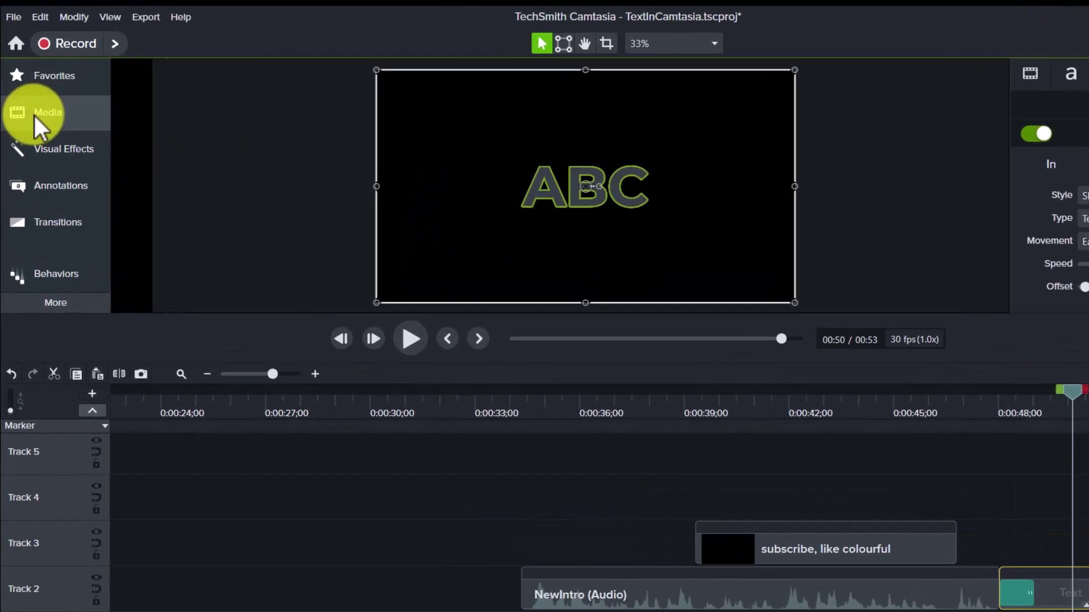
{"action": "left_click", "coordinate": [34, 116]}
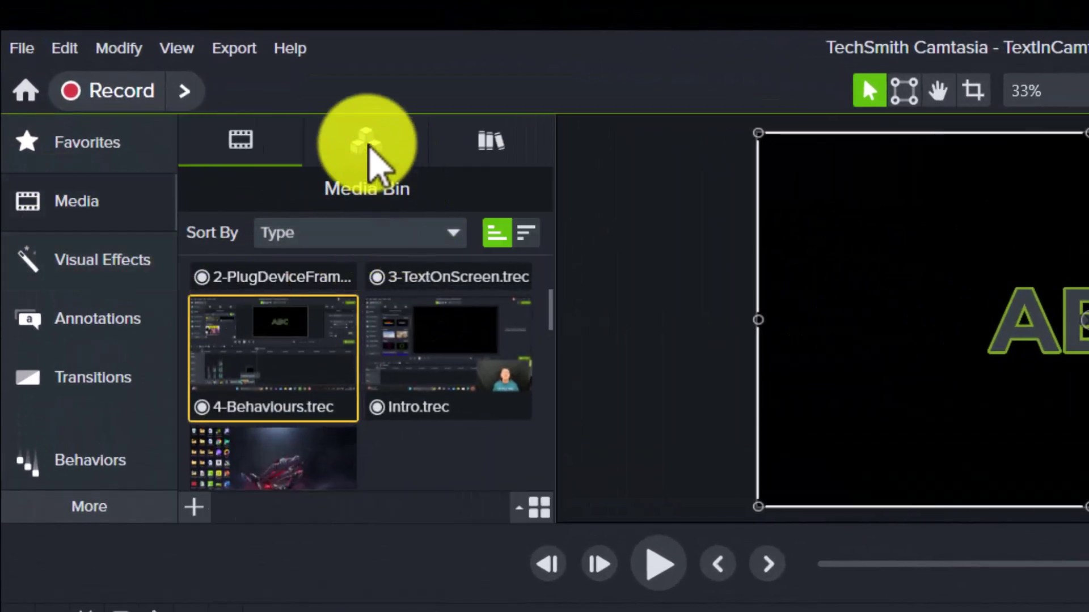
{"action": "left_click", "coordinate": [491, 147]}
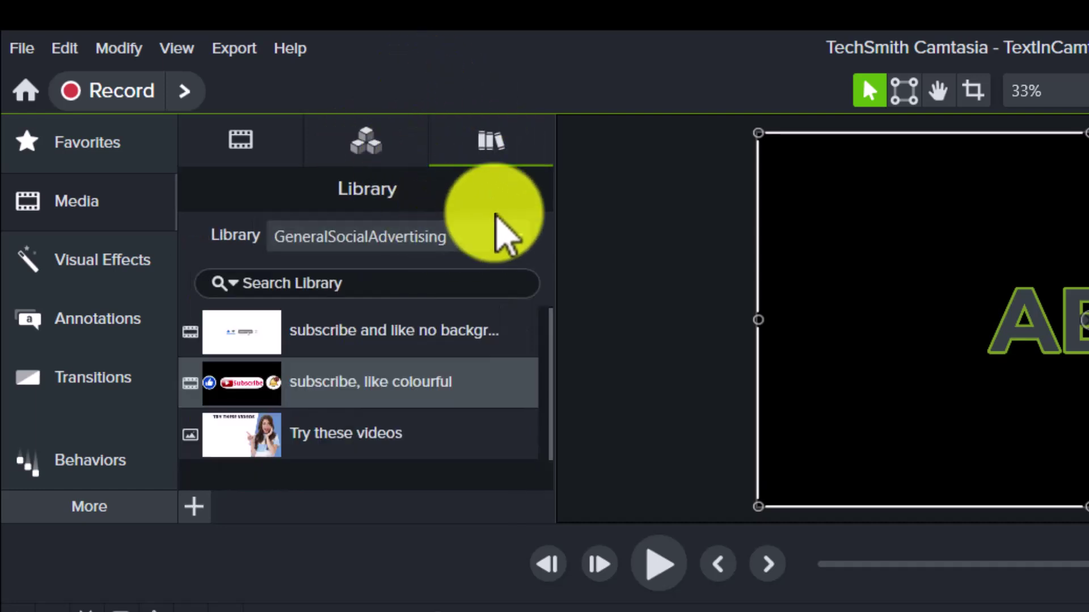
{"action": "left_click", "coordinate": [519, 237]}
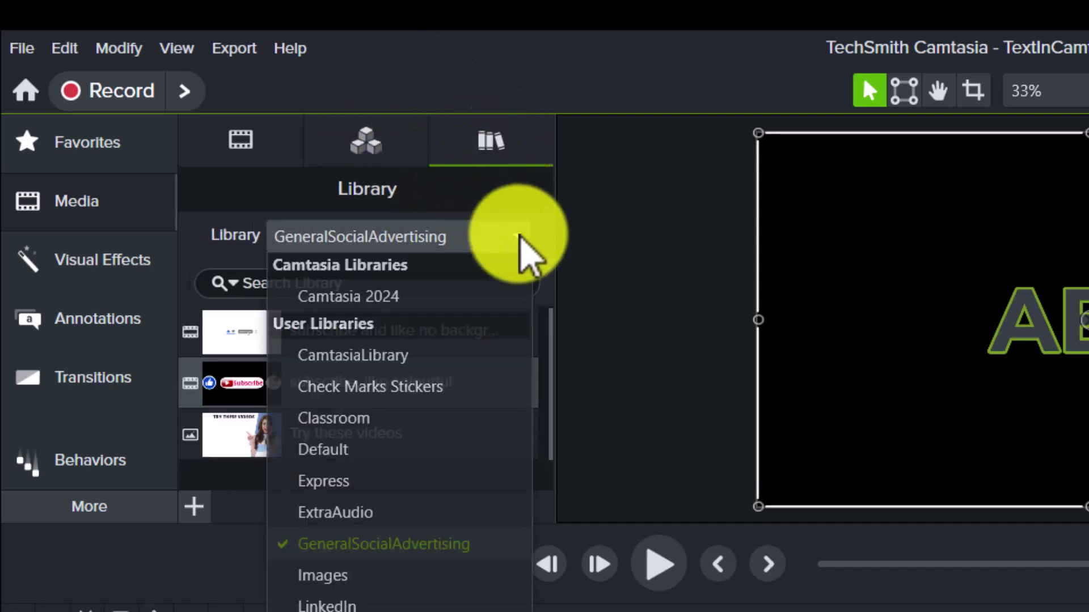
{"action": "left_click", "coordinate": [329, 297]}
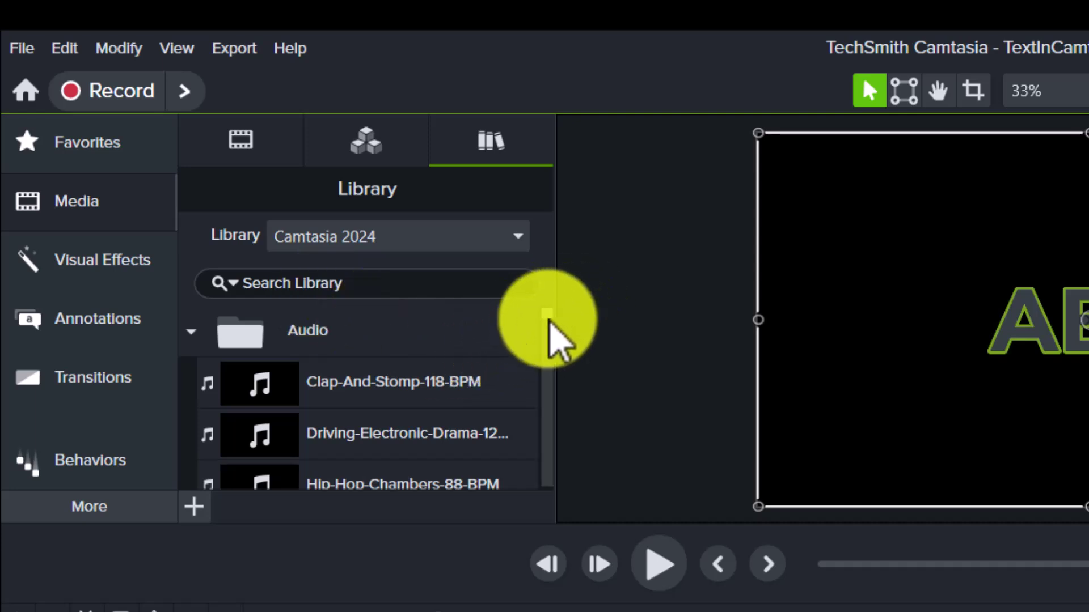
- Place the colorwaves dynamic background on Track 1 beneath the text callout, directly after the back+title clip
{"action": "scroll", "coordinate": [549, 337], "scroll_direction": "down", "scroll_amount": 3}
{"action": "scroll", "coordinate": [548, 330], "scroll_direction": "down", "scroll_amount": 3}
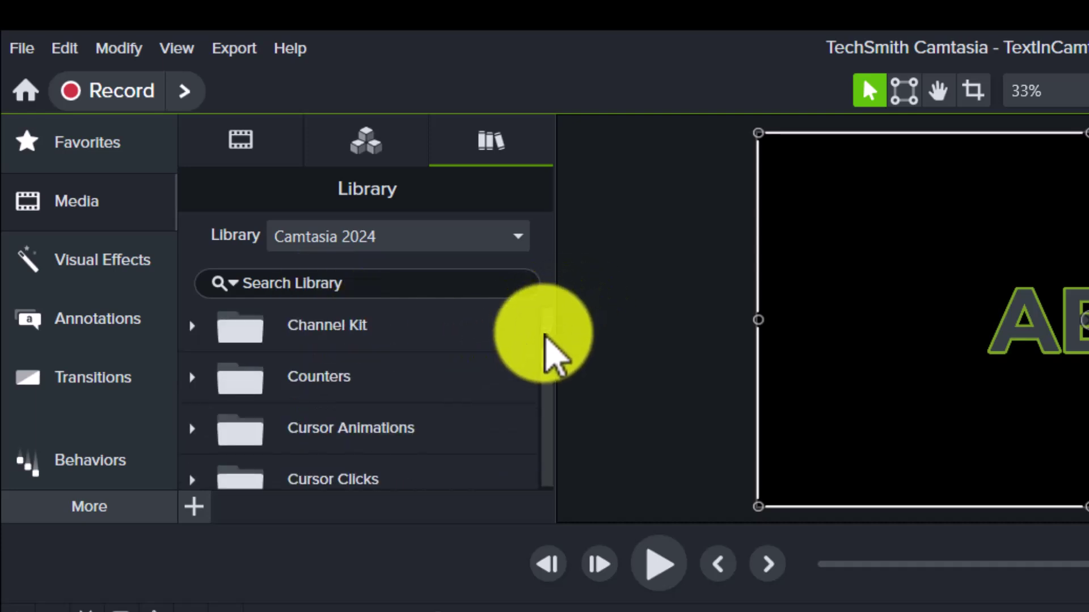
{"action": "scroll", "coordinate": [552, 372], "scroll_direction": "down", "scroll_amount": 3}
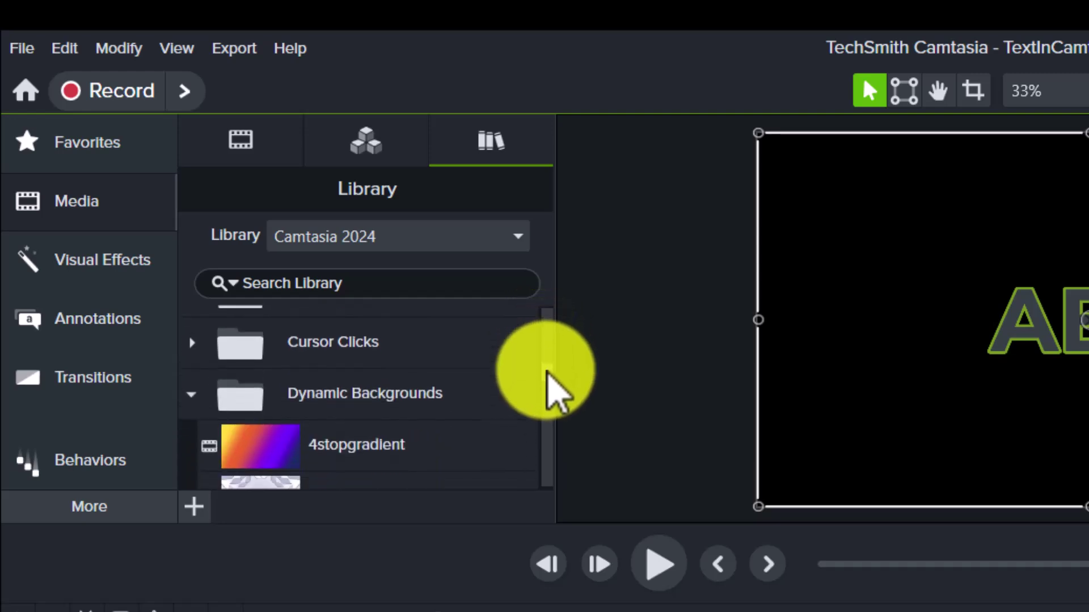
{"action": "scroll", "coordinate": [547, 374], "scroll_direction": "down", "scroll_amount": 1}
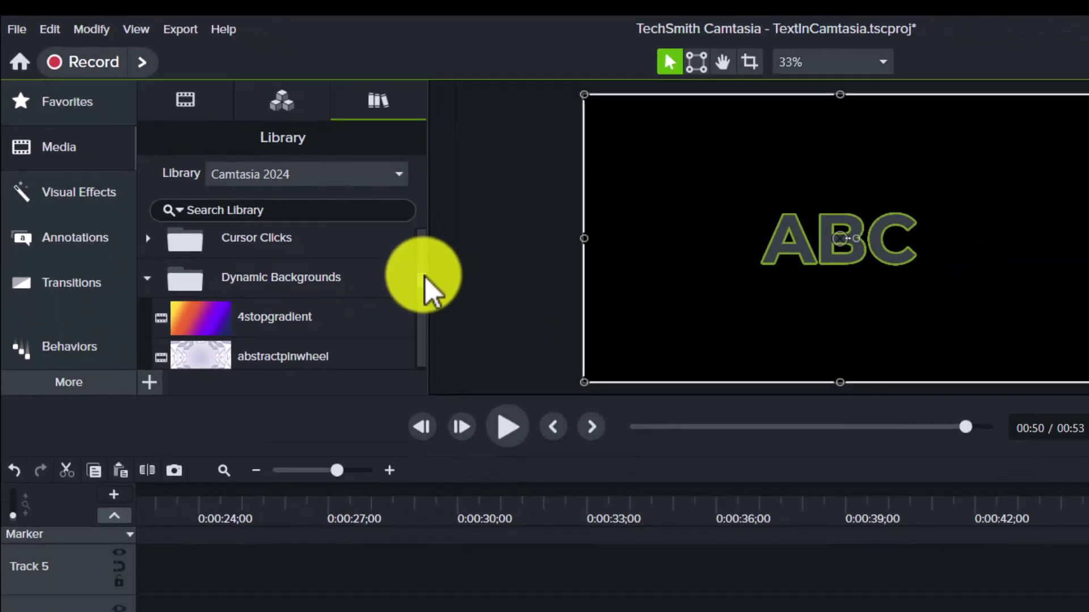
{"action": "scroll", "coordinate": [548, 386], "scroll_direction": "down", "scroll_amount": 4}
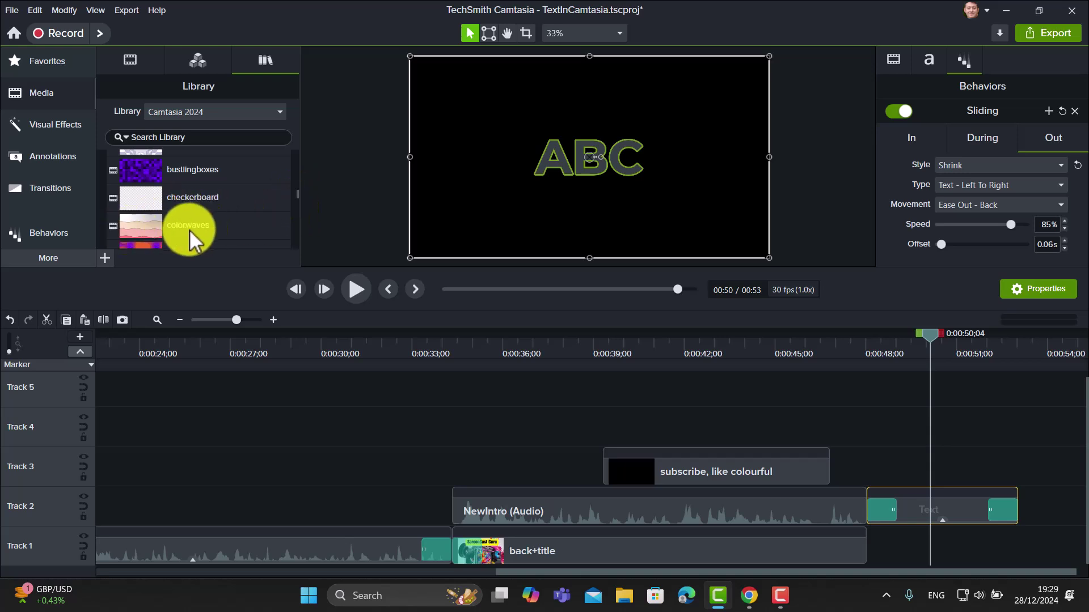
{"action": "left_click_drag", "start_coordinate": [134, 226], "coordinate": [842, 540]}
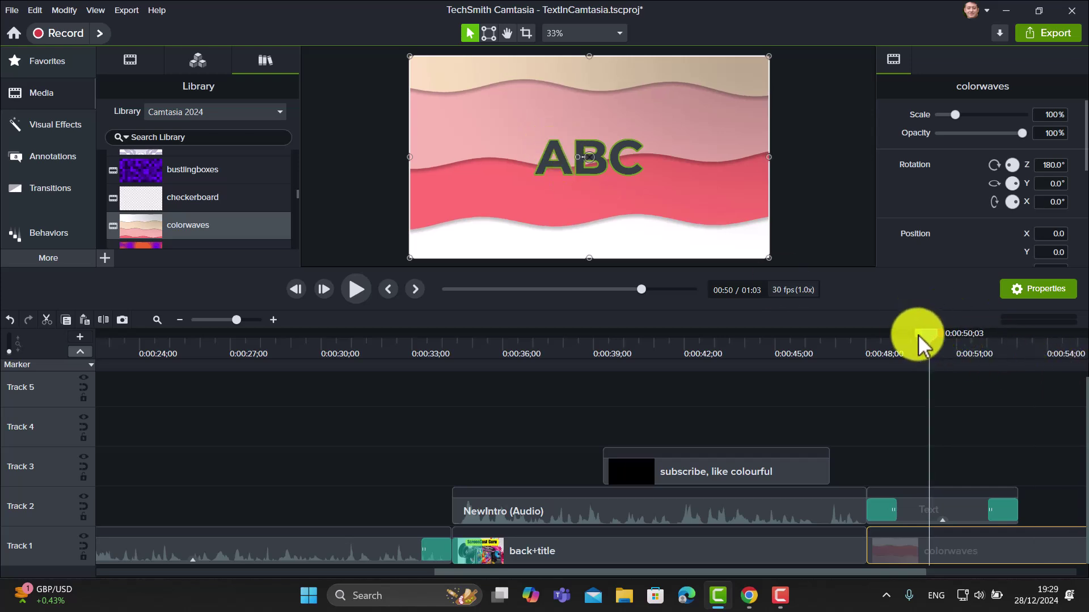
- Play the timeline from about 0:00:47 to preview the callout over the colorwaves background
{"action": "left_click_drag", "start_coordinate": [918, 335], "coordinate": [862, 339]}
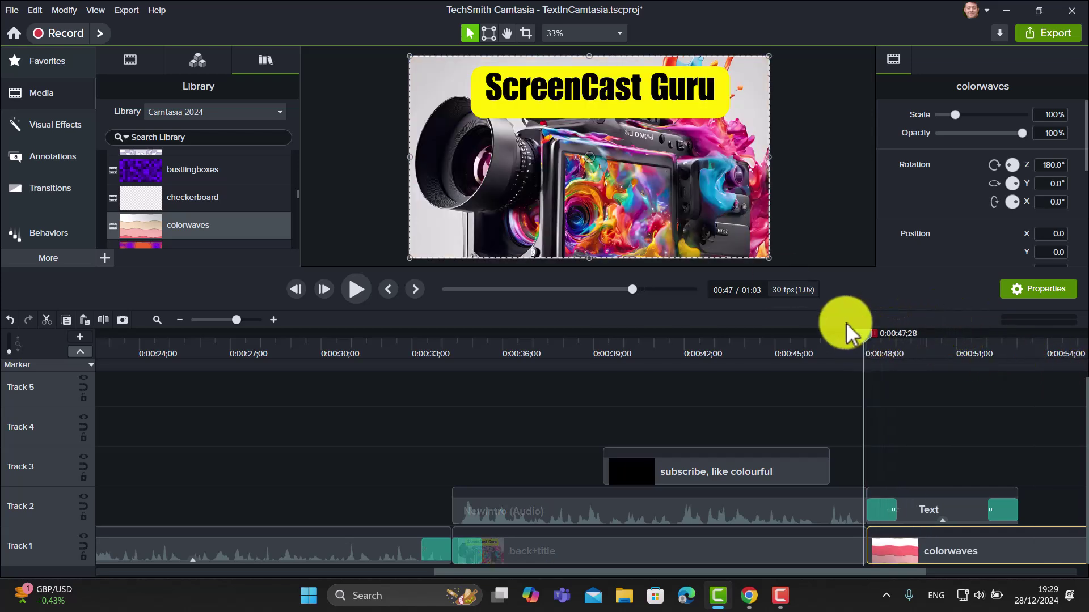
{"action": "left_click", "coordinate": [353, 291]}
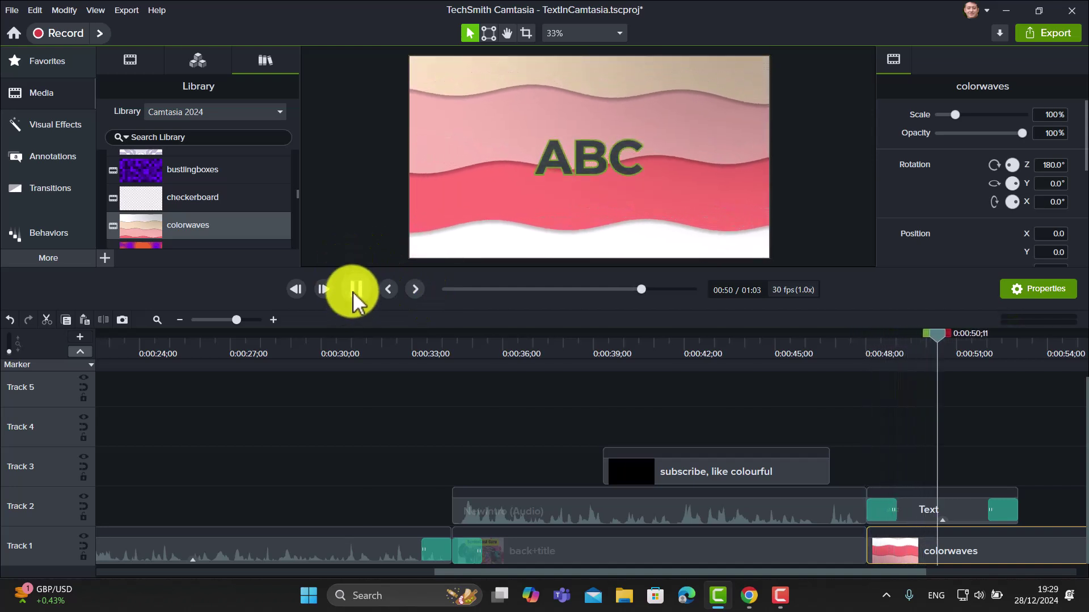
{"action": "left_click", "coordinate": [353, 292]}
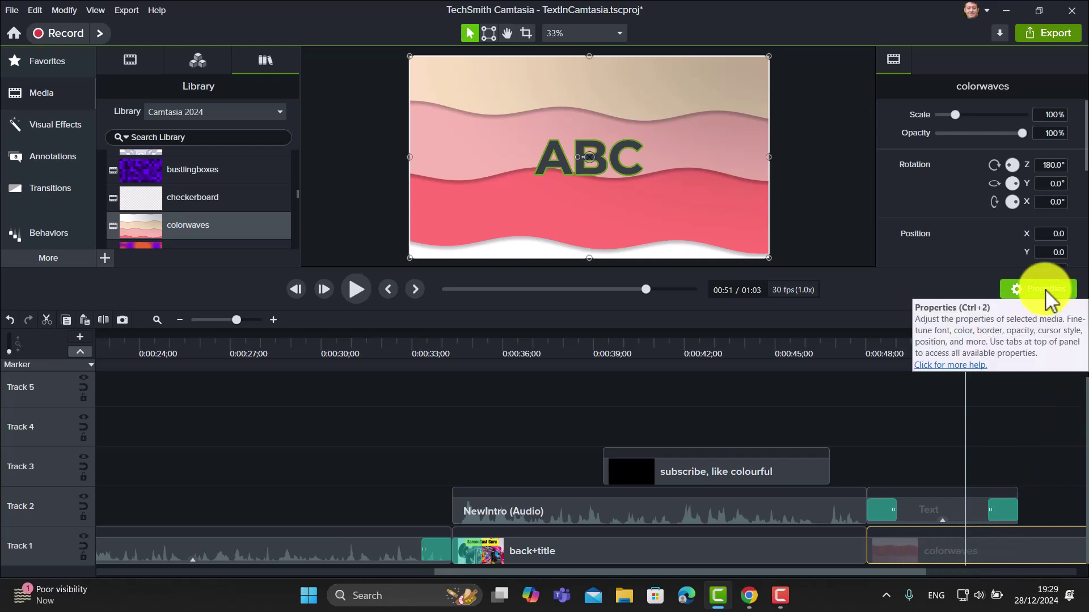
- Set the colorwaves background's Color 2 to dark red and its Color 1 to near-black #0E0404
{"action": "left_click_drag", "start_coordinate": [1083, 136], "coordinate": [1075, 243]}
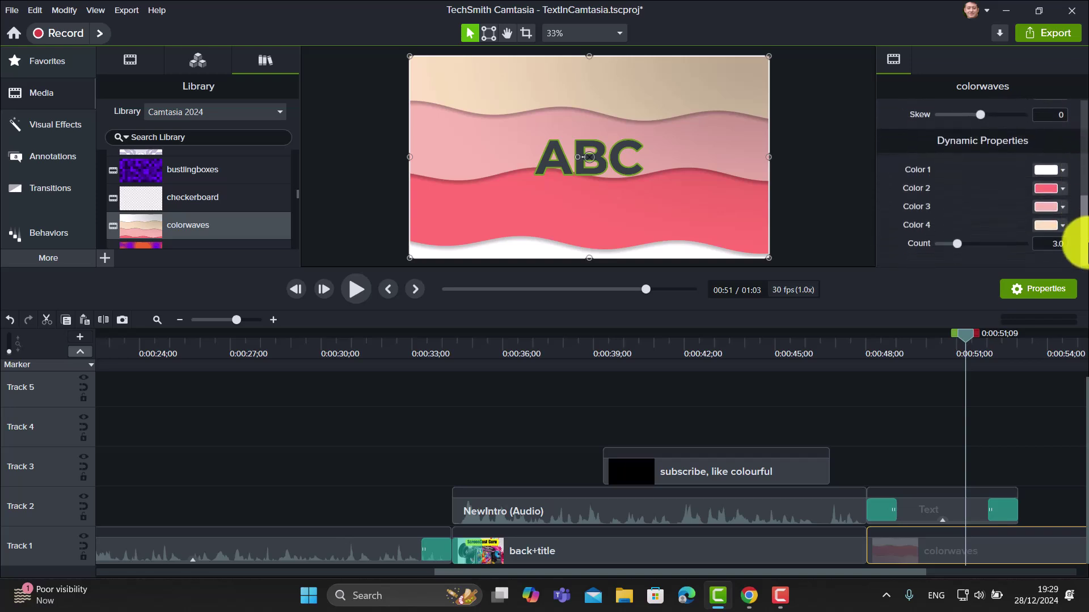
{"action": "left_click", "coordinate": [1064, 189]}
{"action": "left_click", "coordinate": [1024, 273]}
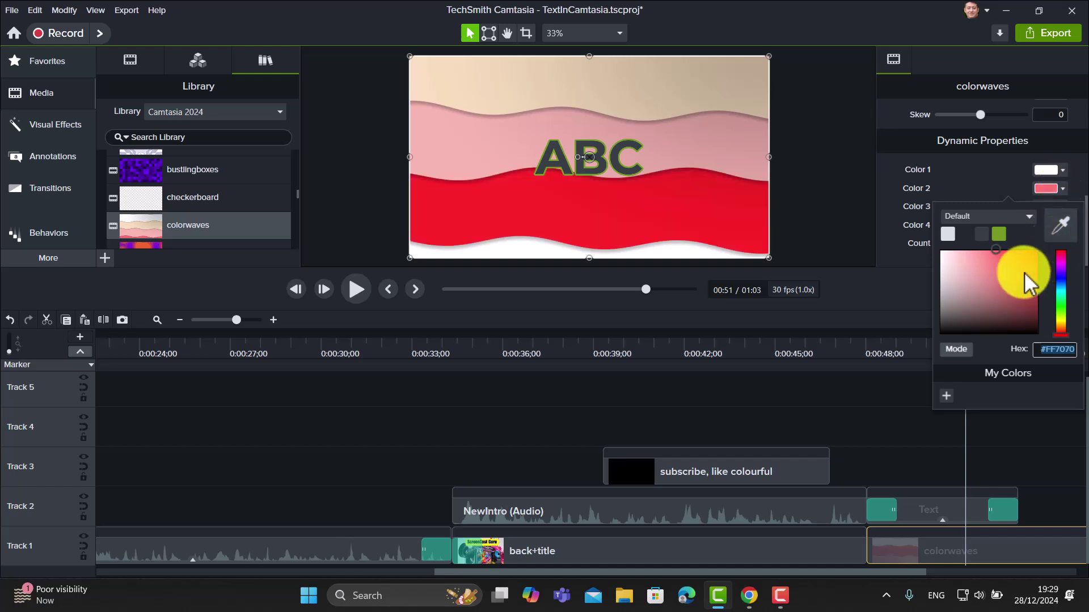
{"action": "left_click", "coordinate": [1062, 170]}
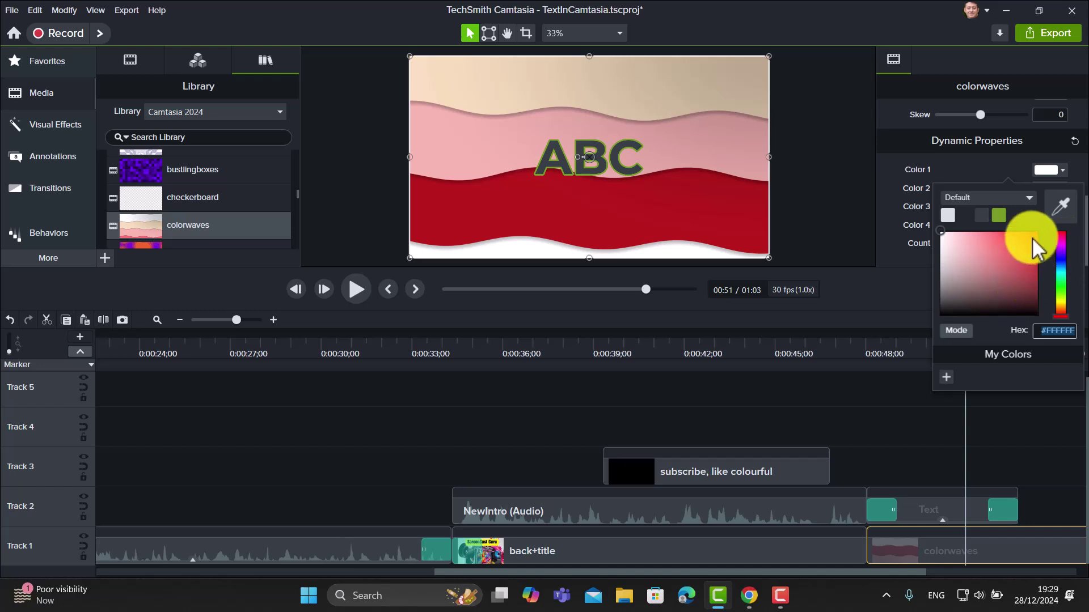
{"action": "left_click", "coordinate": [1014, 311]}
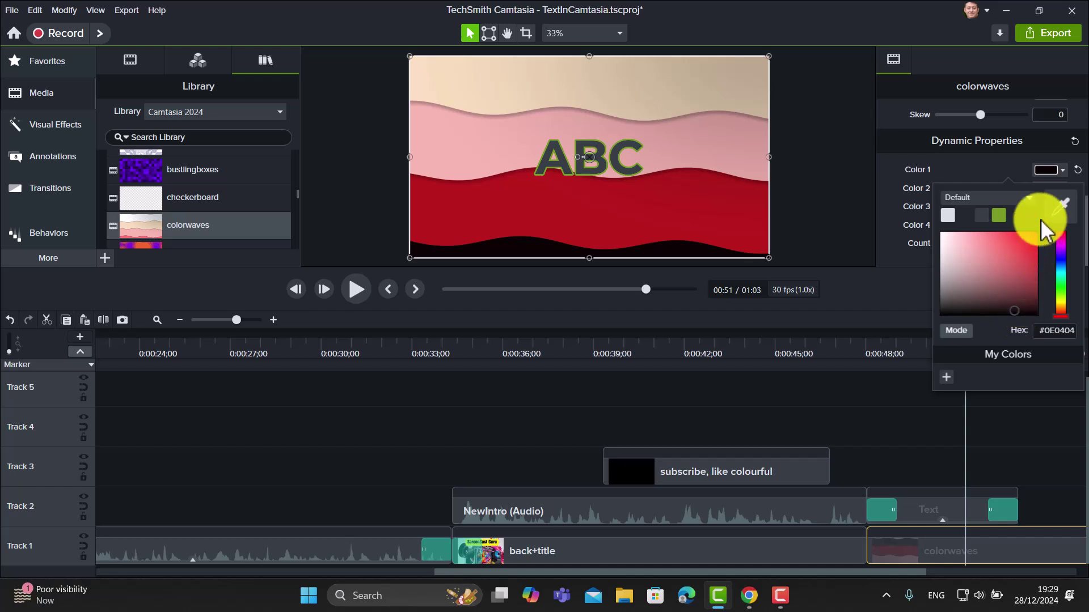
{"action": "left_click", "coordinate": [895, 262]}
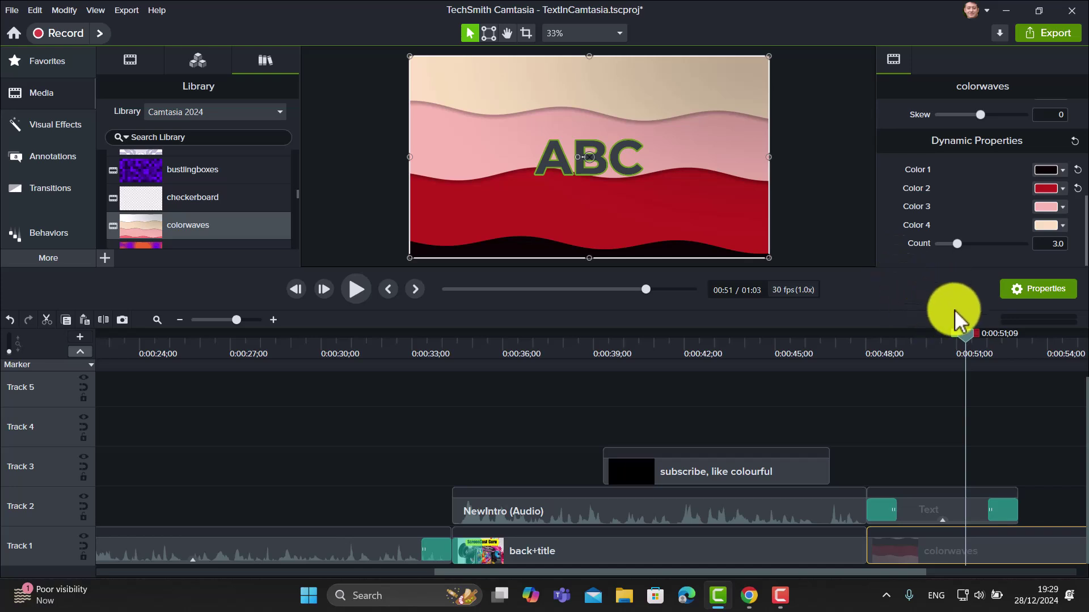
- Scrub from about 0:00:48 to 0:00:52 to check the callout over the recoloured background
{"action": "left_click_drag", "start_coordinate": [965, 345], "coordinate": [872, 352]}
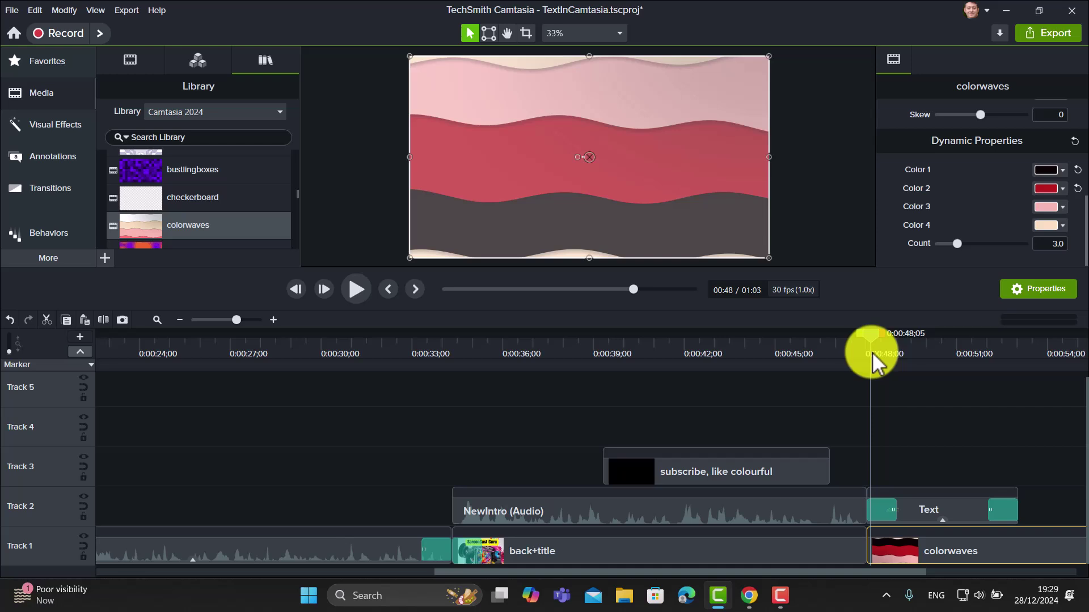
{"action": "left_click_drag", "start_coordinate": [872, 352], "coordinate": [1007, 442]}
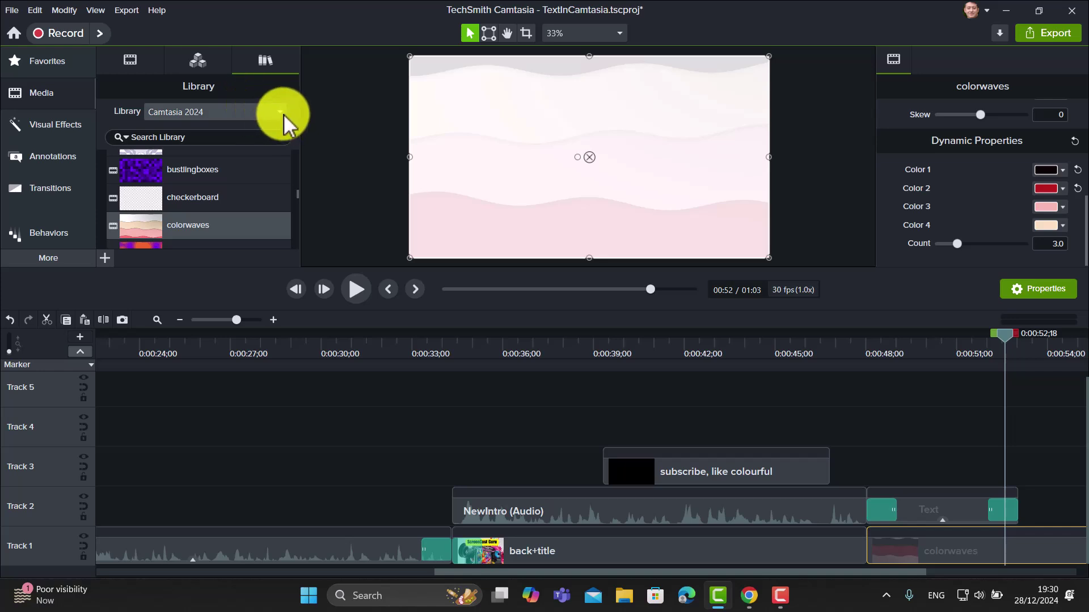
- Browse the other dynamic backgrounds in the Camtasia 2024 library and open the Camtasia assets
{"action": "scroll", "coordinate": [295, 190], "scroll_direction": "up", "scroll_amount": 6}
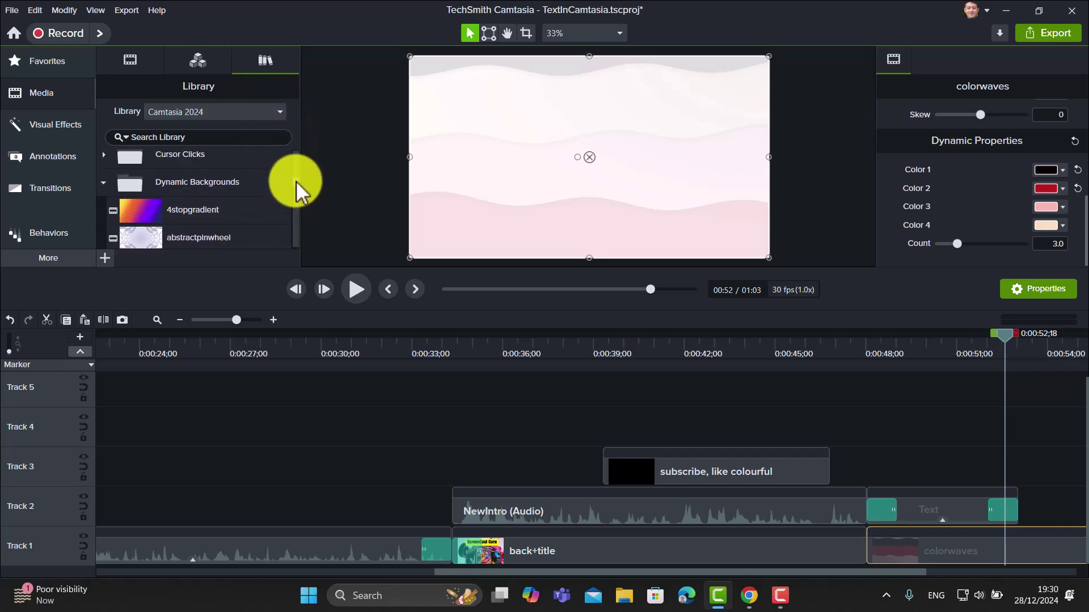
{"action": "scroll", "coordinate": [296, 175], "scroll_direction": "down", "scroll_amount": 2}
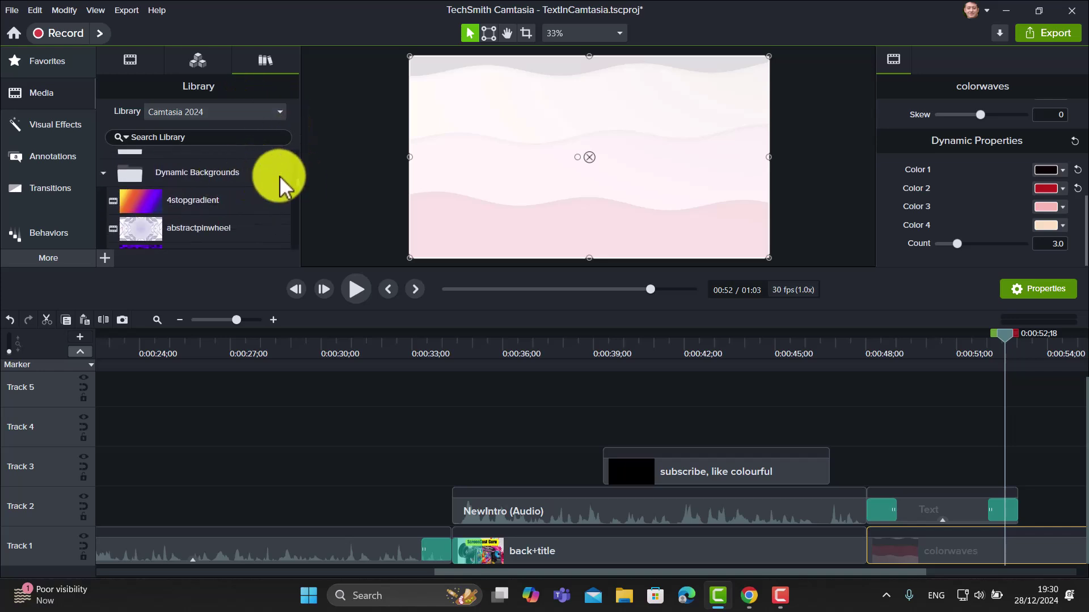
{"action": "scroll", "coordinate": [298, 193], "scroll_direction": "down", "scroll_amount": 10}
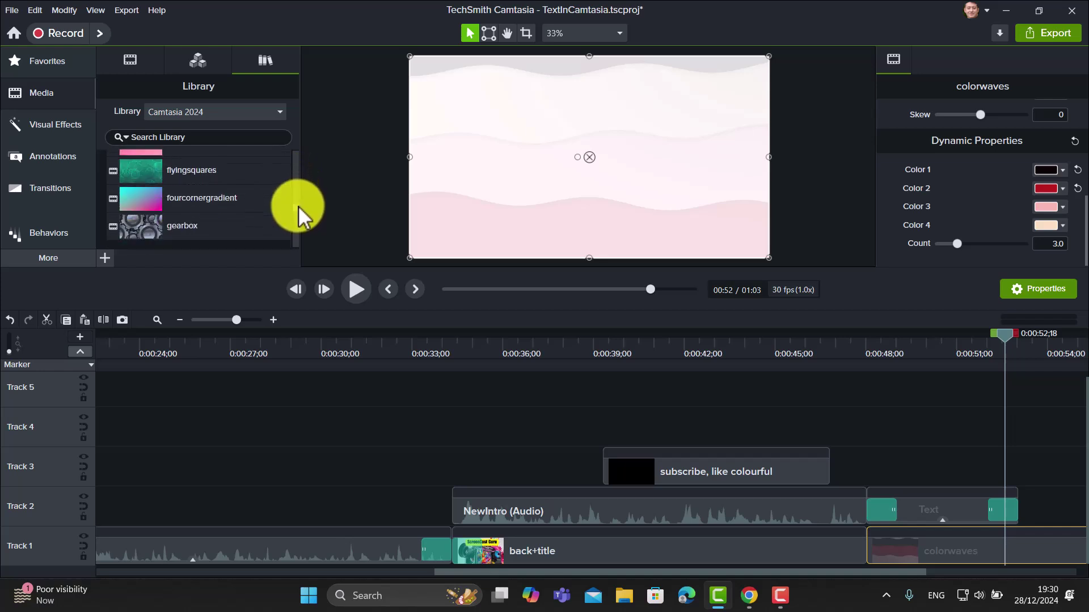
{"action": "scroll", "coordinate": [299, 216], "scroll_direction": "down", "scroll_amount": 6}
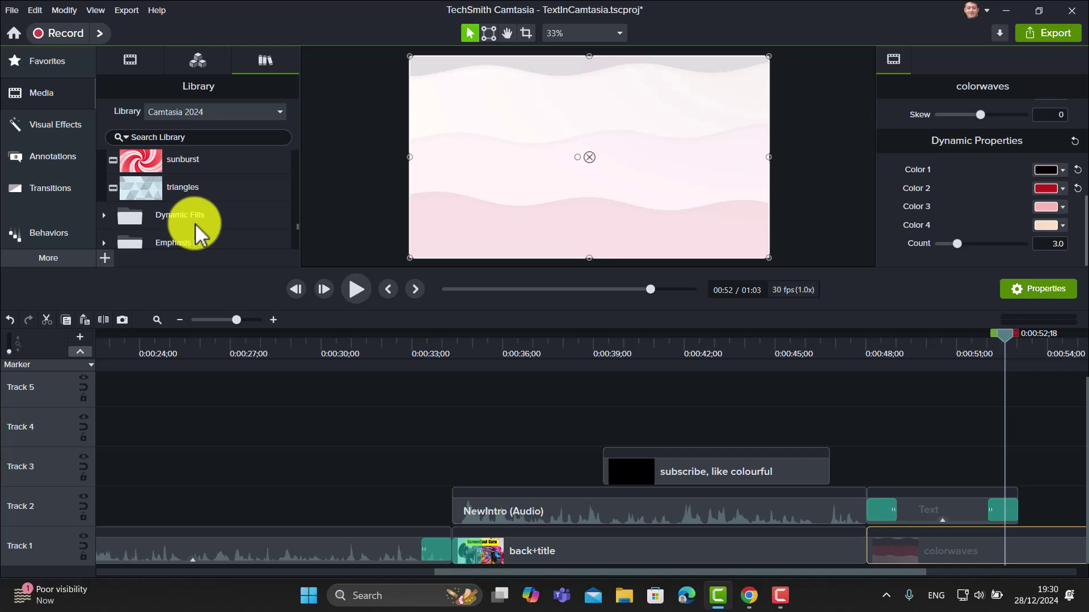
{"action": "left_click", "coordinate": [200, 60]}
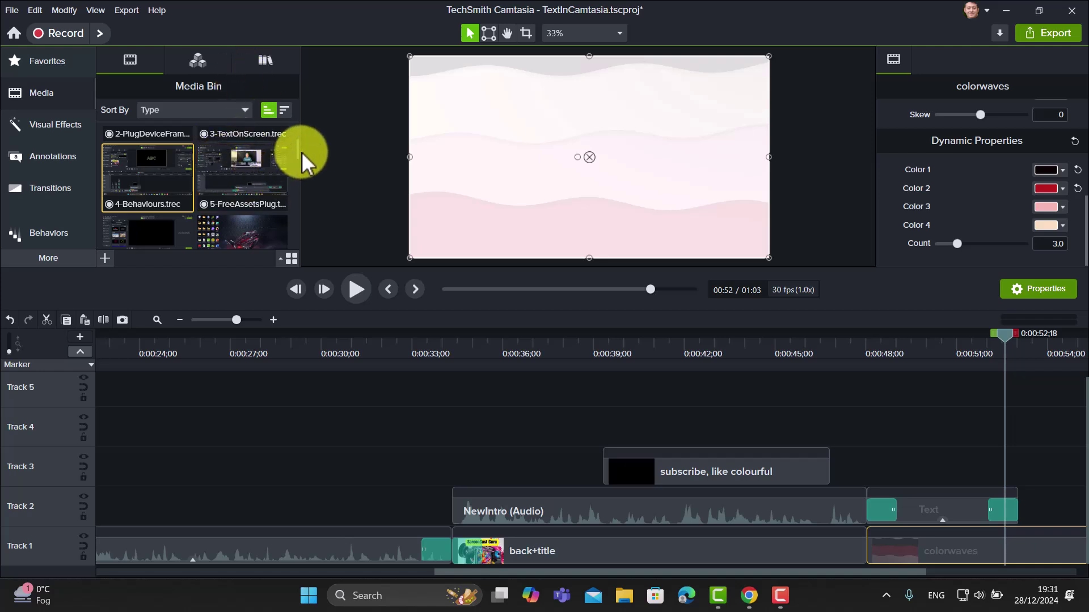
- Add the short-swish-swoosh-whoosh audio from the Media Bin to Track 3, starting with the text callout at about 0:00:48
{"action": "mouse_move", "coordinate": [295, 150]}
{"action": "left_mouse_down"}
{"action": "mouse_move", "coordinate": [291, 133]}
{"action": "mouse_move", "coordinate": [280, 178]}
{"action": "mouse_move", "coordinate": [291, 161]}
{"action": "left_mouse_up"}
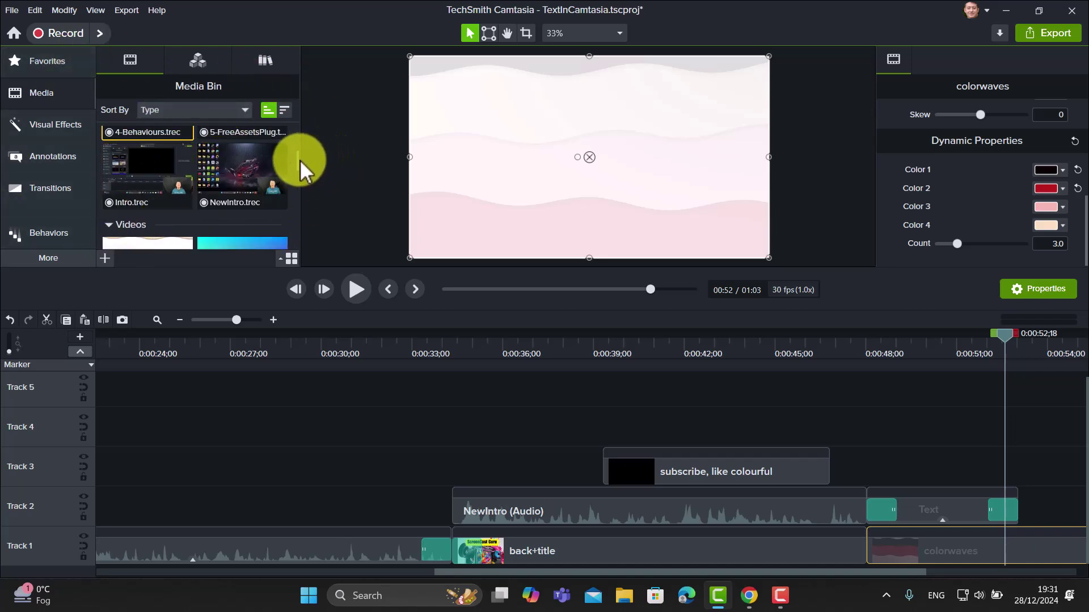
{"action": "left_click_drag", "start_coordinate": [297, 160], "coordinate": [297, 227]}
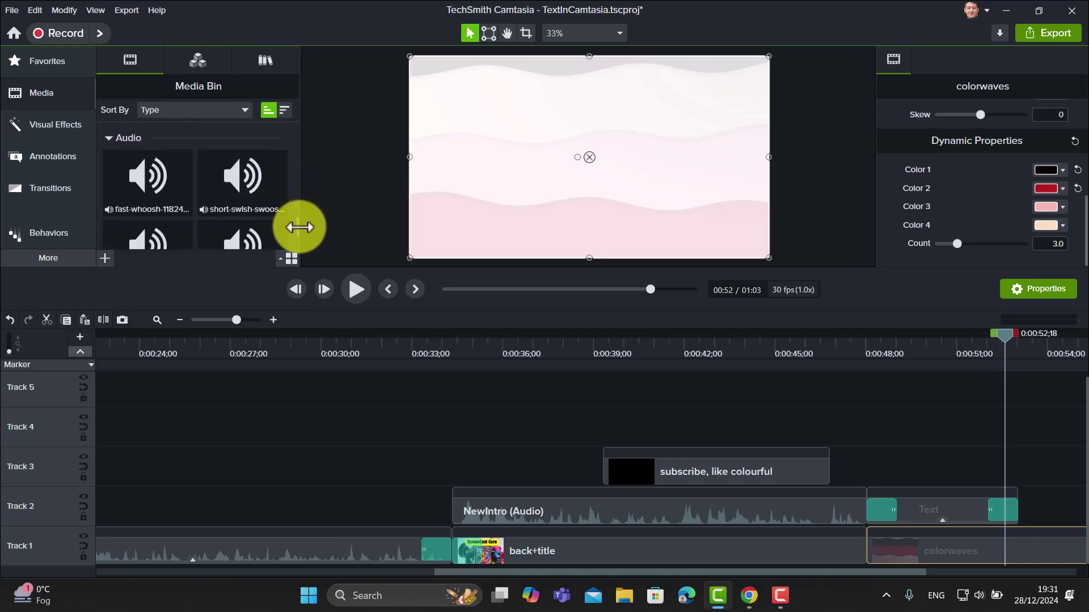
{"action": "left_click", "coordinate": [282, 201]}
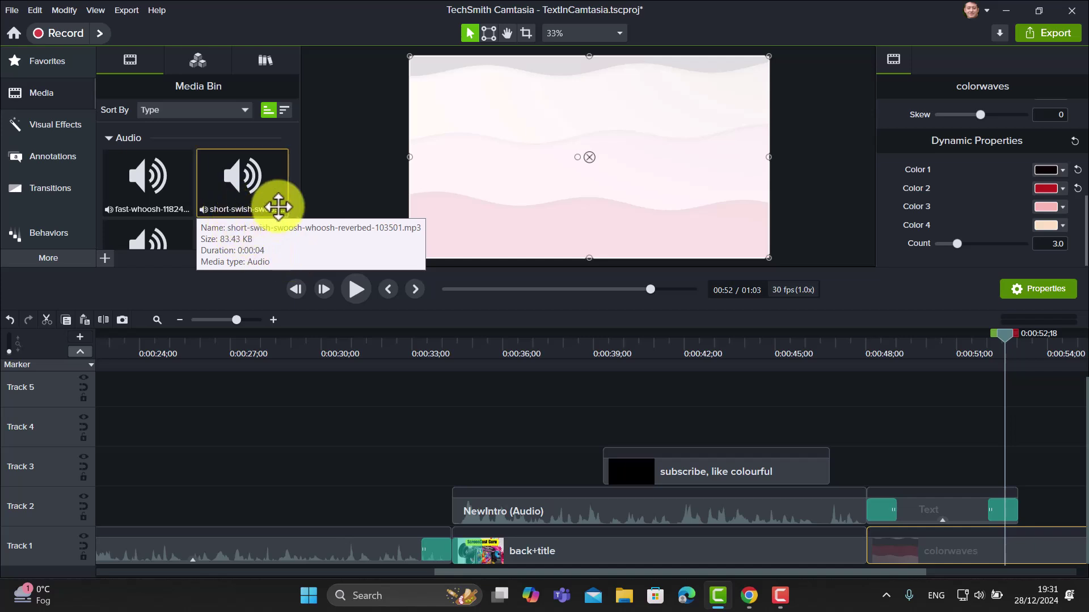
{"action": "left_click", "coordinate": [224, 187]}
{"action": "left_click_drag", "start_coordinate": [224, 188], "coordinate": [869, 481]}
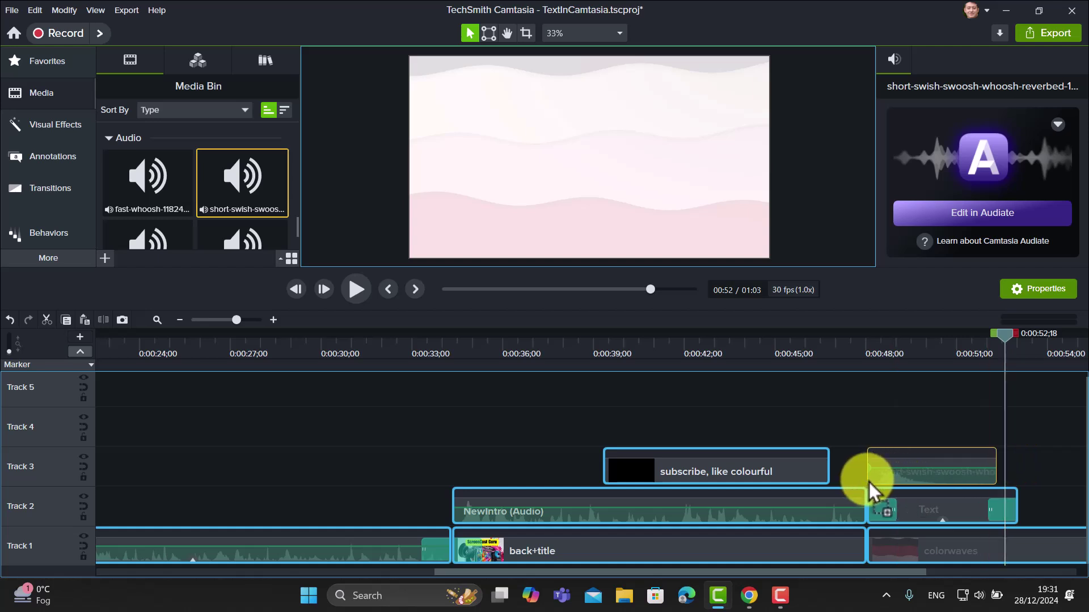
- Play the timeline from about 0:00:47 to preview the callout with its swoosh sound
{"action": "left_click_drag", "start_coordinate": [1005, 341], "coordinate": [863, 367]}
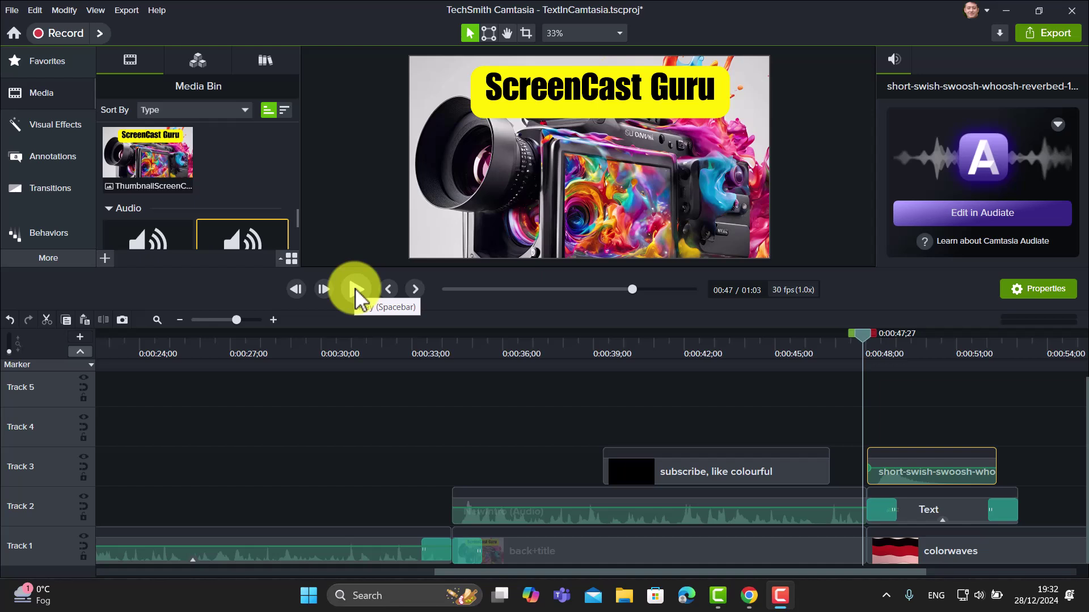
{"action": "left_click", "coordinate": [355, 288]}
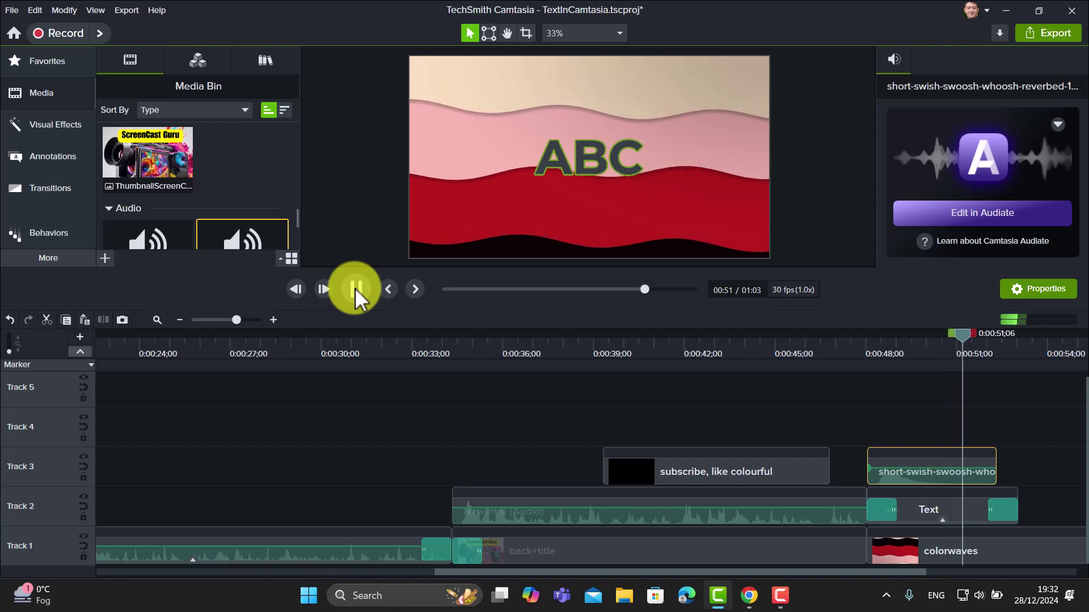
{"action": "left_click", "coordinate": [355, 288]}
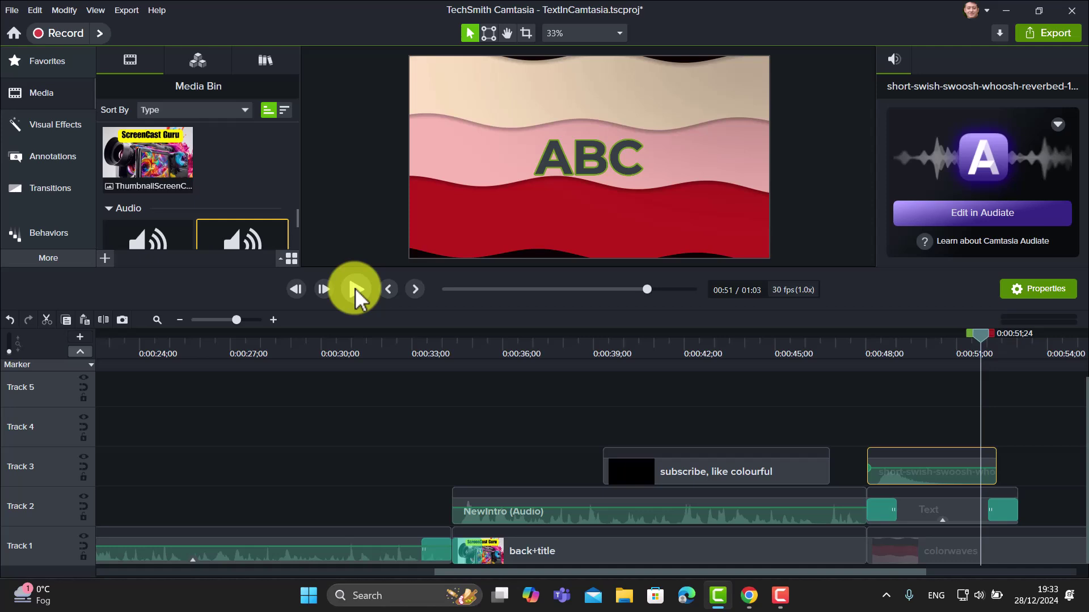
- Replace the colorwaves background on Track 1 with the shutterstock_33933886 clip from the Videos library, placed right after the back+title clip
{"action": "left_click", "coordinate": [961, 550]}
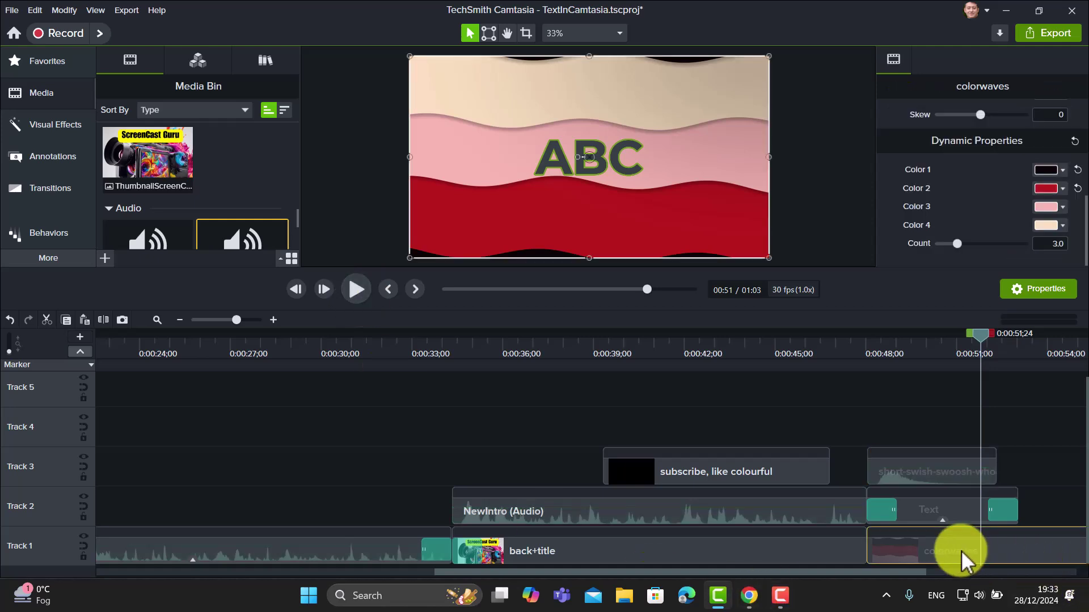
{"action": "key", "text": "Delete"}
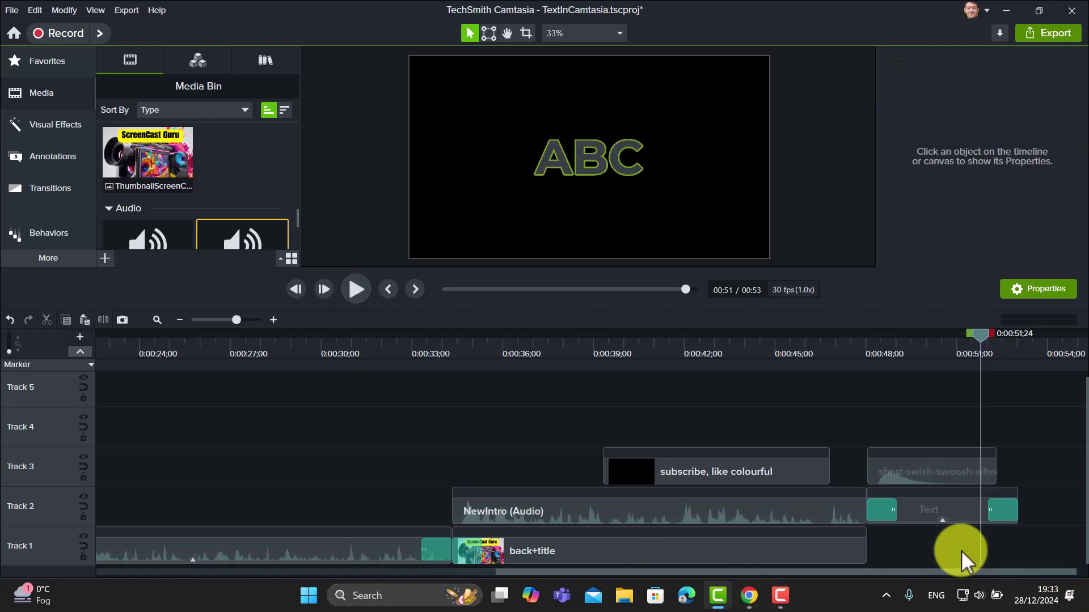
{"action": "left_click", "coordinate": [262, 59]}
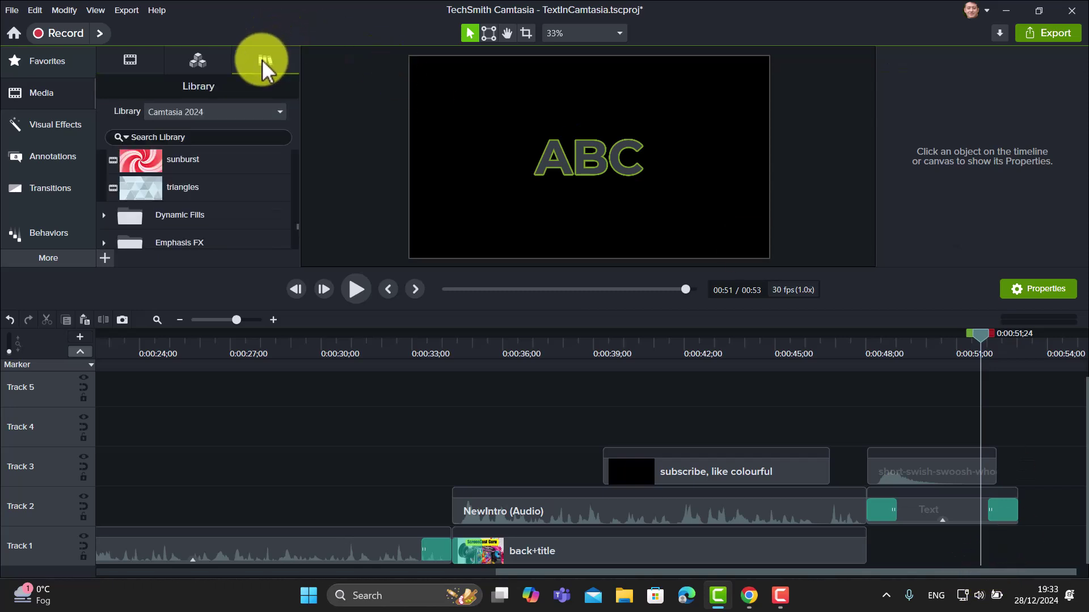
{"action": "left_click", "coordinate": [282, 111]}
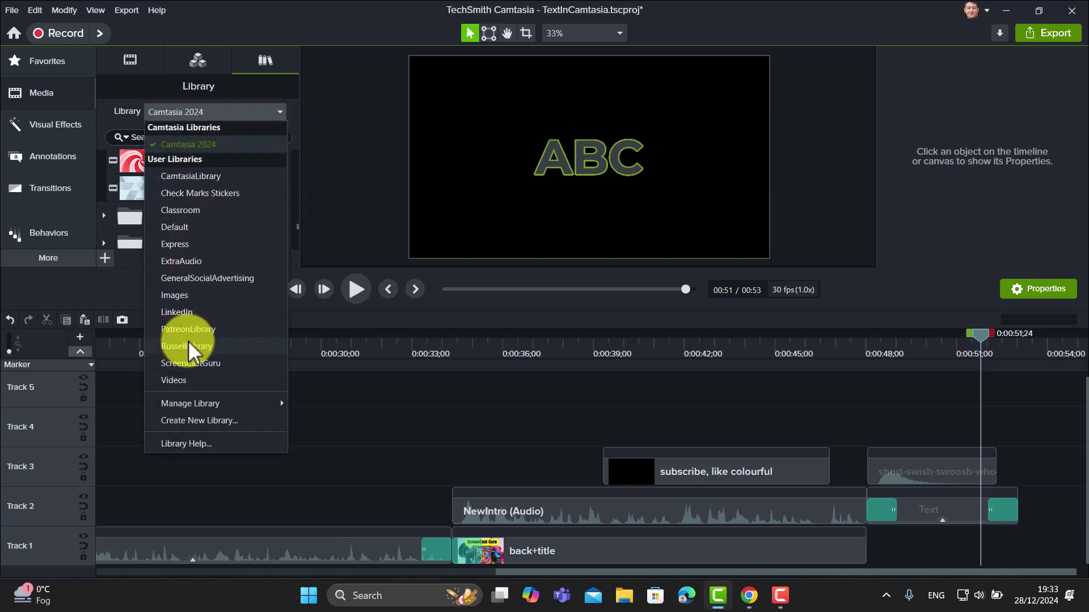
{"action": "left_click", "coordinate": [170, 379]}
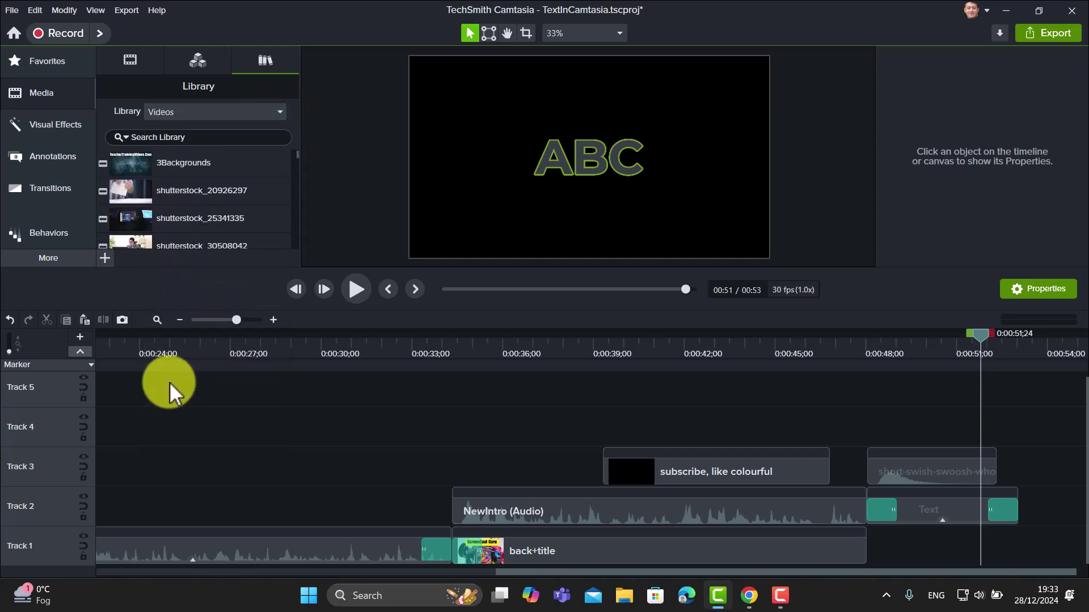
{"action": "left_click_drag", "start_coordinate": [296, 156], "coordinate": [295, 168]}
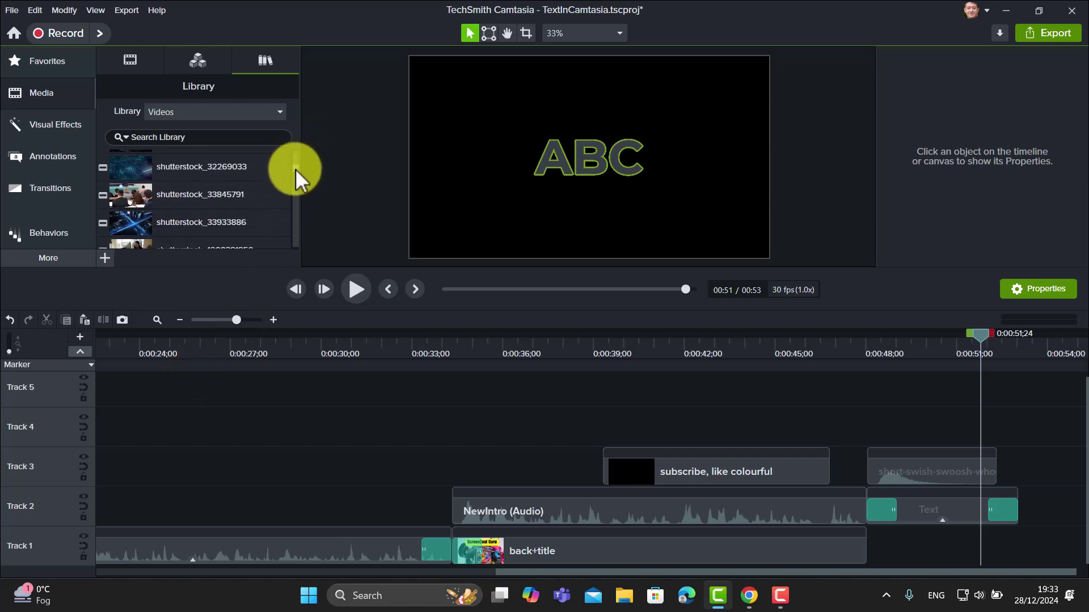
{"action": "left_click_drag", "start_coordinate": [114, 219], "coordinate": [858, 543]}
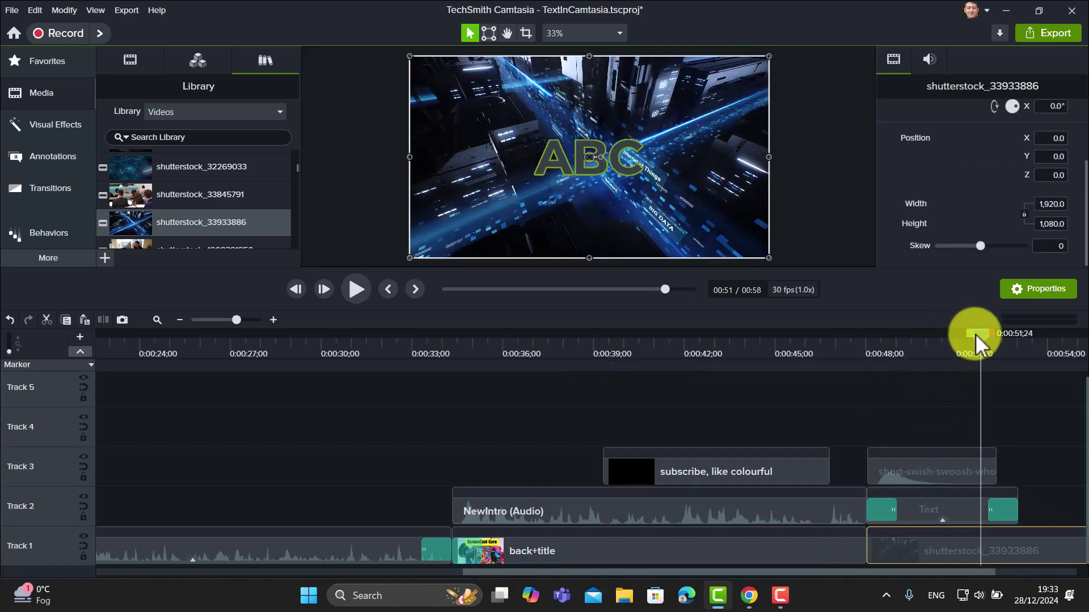
- Play the timeline from 0:00:48 to preview the callout over the shutterstock_33933886 background video
{"action": "left_click_drag", "start_coordinate": [980, 336], "coordinate": [868, 344]}
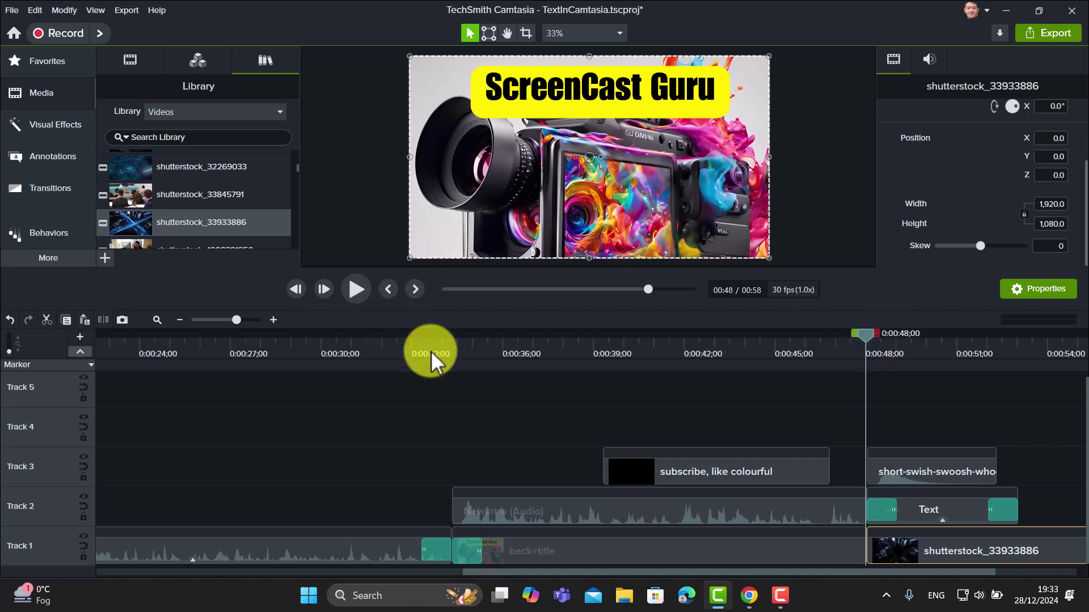
{"action": "left_click", "coordinate": [356, 289]}
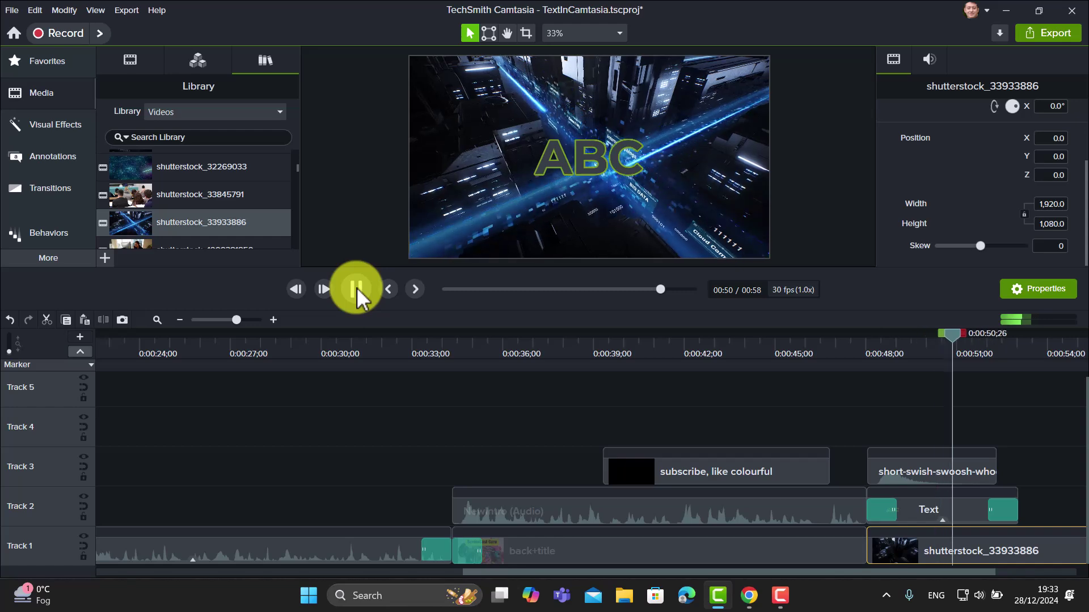
{"action": "left_click", "coordinate": [357, 288]}
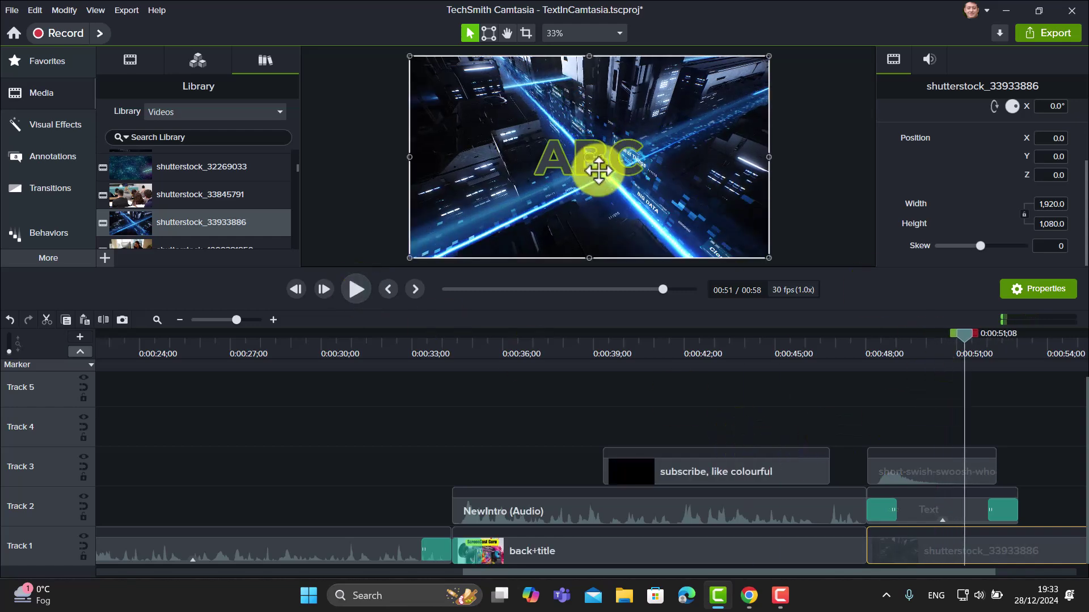
- Set the ABC callout's font colour to a bright blue sampled from the background video
{"action": "left_click", "coordinate": [600, 151]}
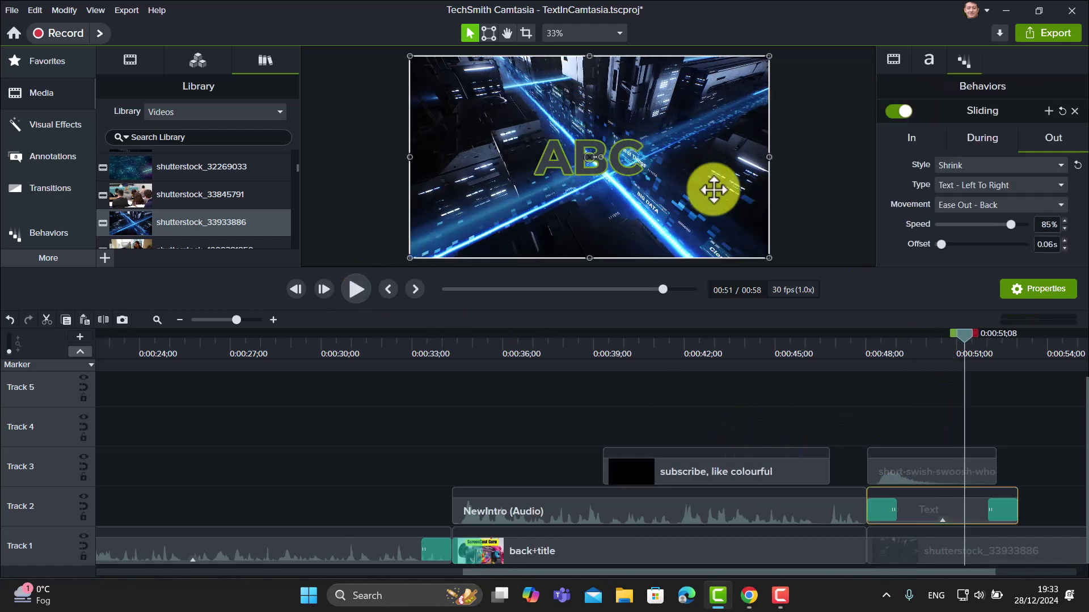
{"action": "left_click", "coordinate": [930, 60]}
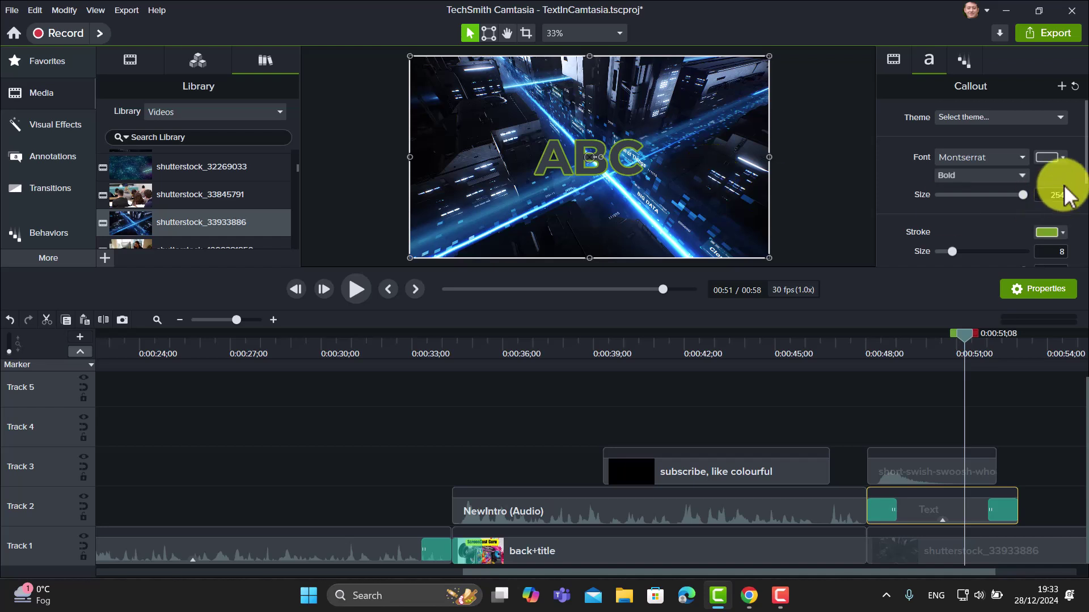
{"action": "left_click", "coordinate": [1062, 158]}
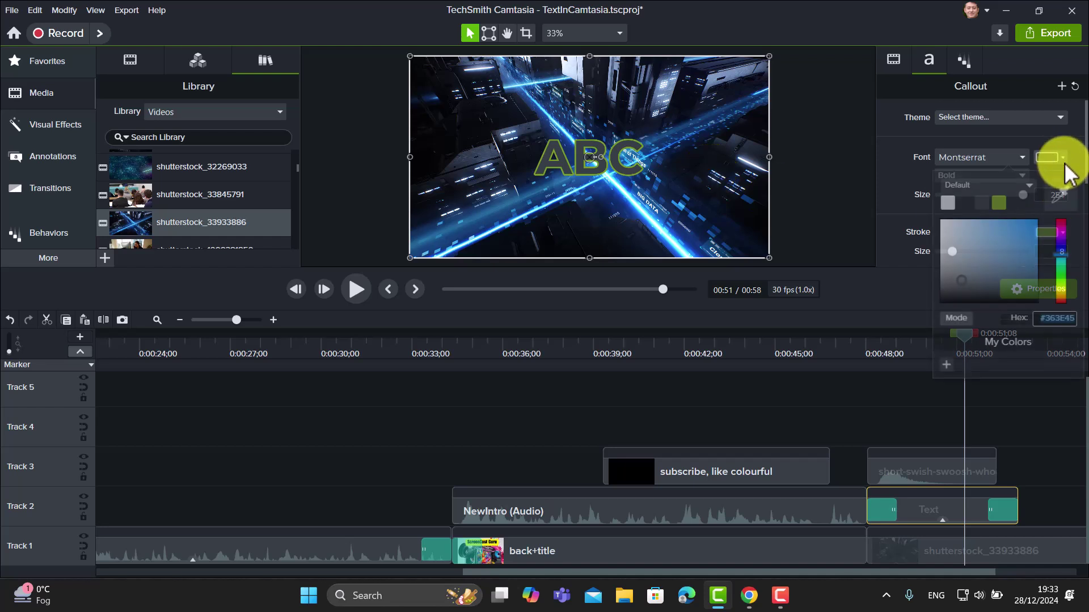
{"action": "left_click", "coordinate": [1057, 196]}
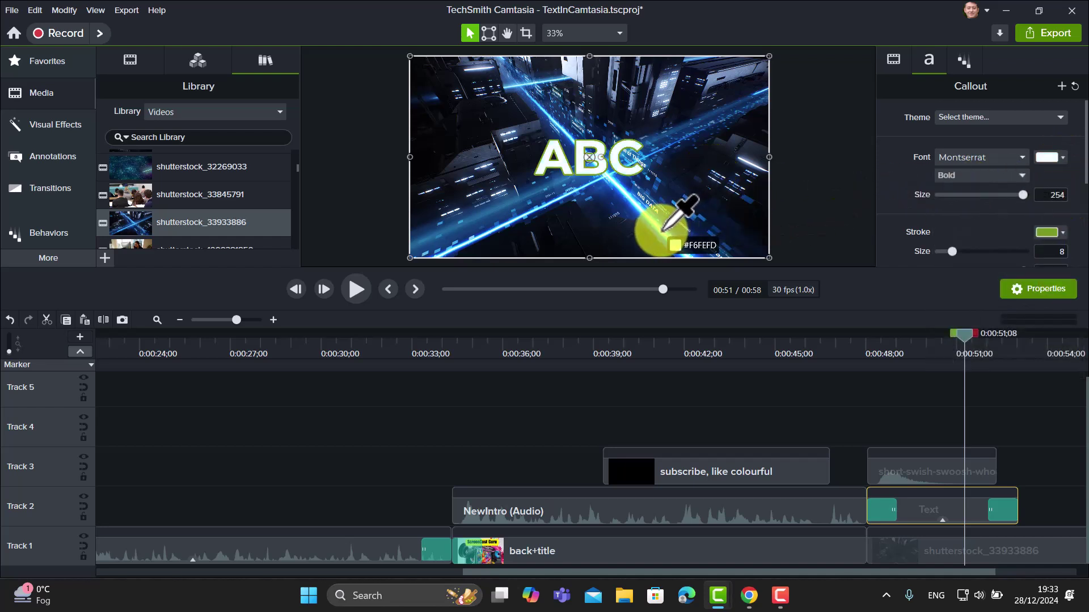
{"action": "left_click", "coordinate": [687, 199]}
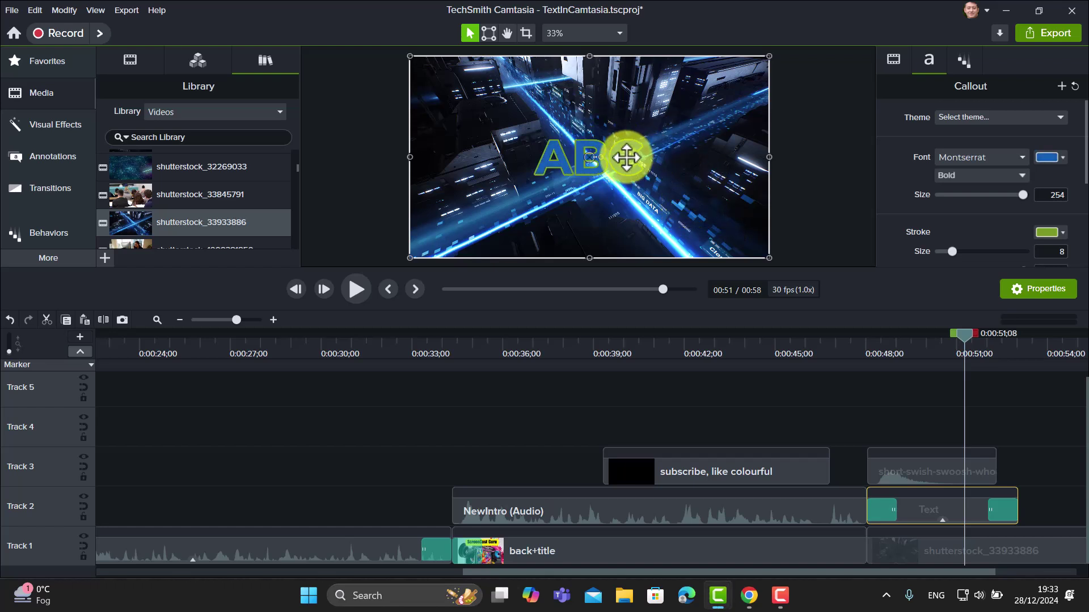
- Set the ABC callout's stroke to a near-white colour sampled with the eyedropper
{"action": "left_click", "coordinate": [1060, 234]}
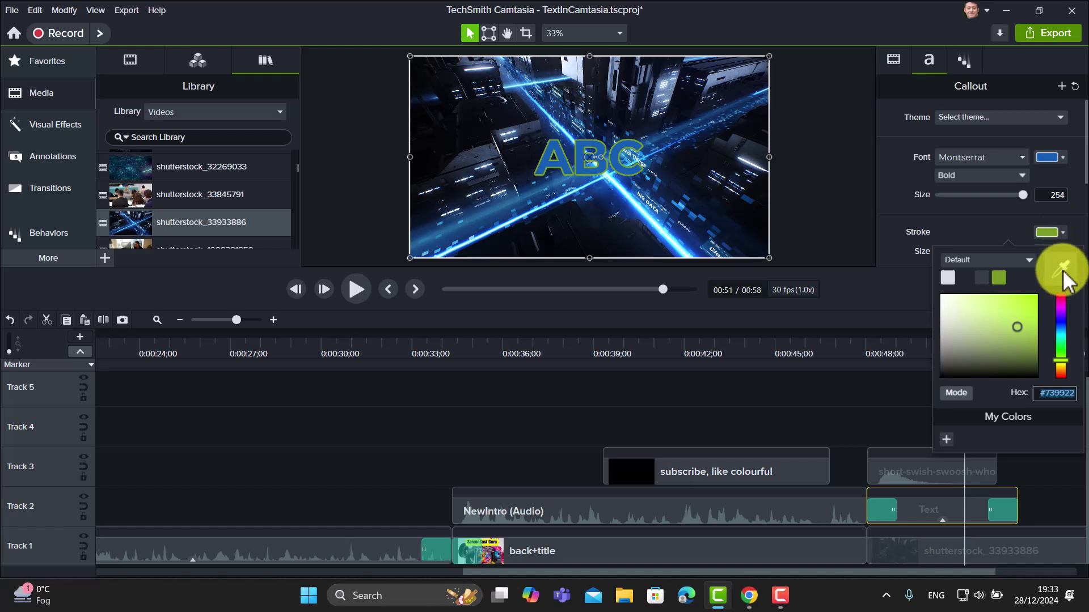
{"action": "left_click", "coordinate": [1062, 275]}
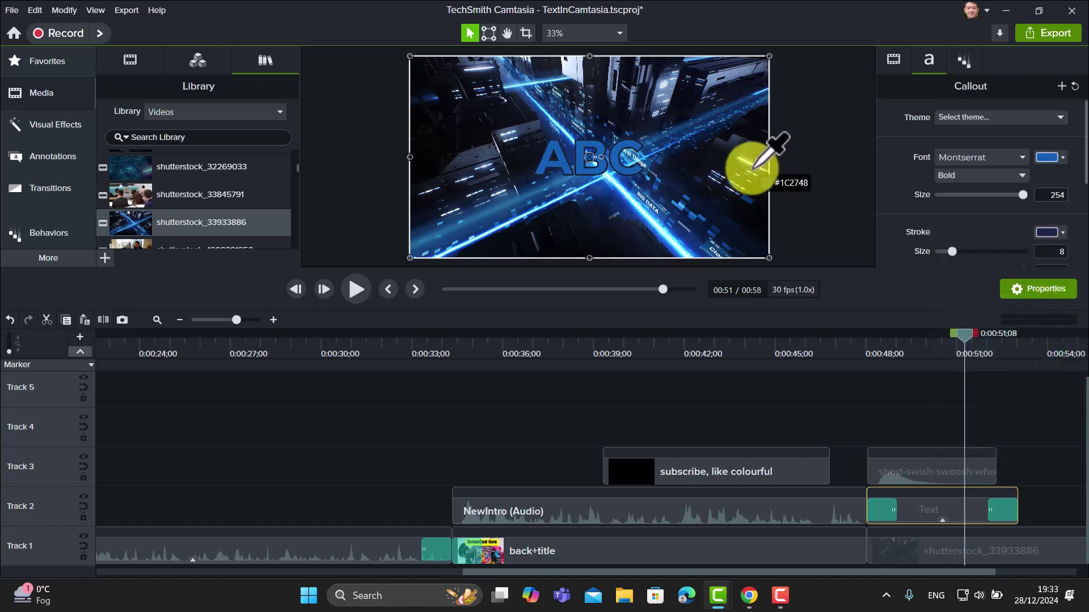
{"action": "left_click", "coordinate": [752, 163]}
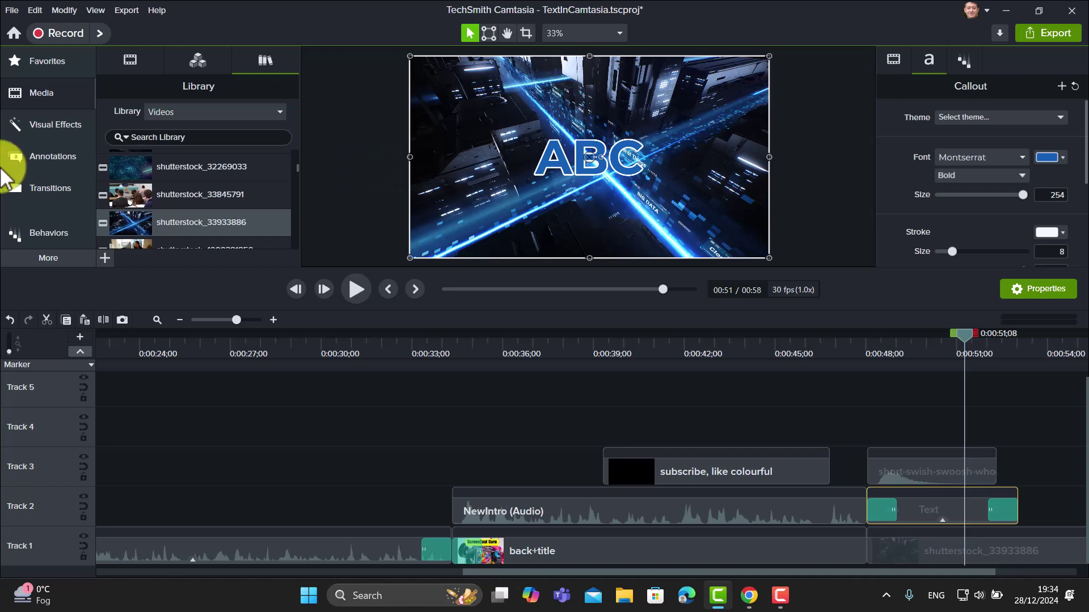
- Browse the available transitions and behaviors for the callout
{"action": "left_click", "coordinate": [43, 239]}
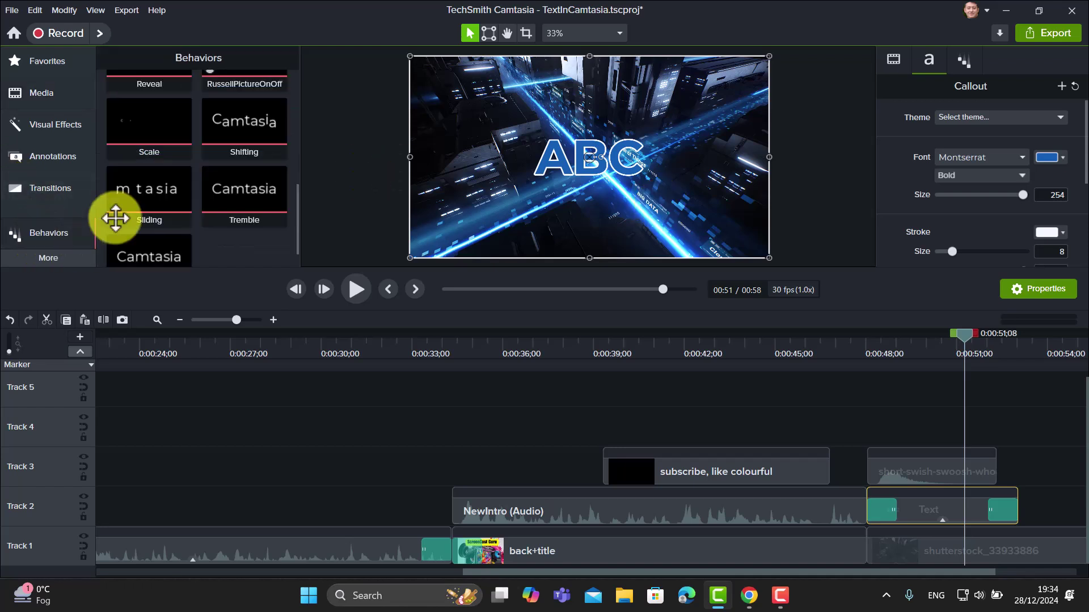
{"action": "left_click", "coordinate": [35, 179]}
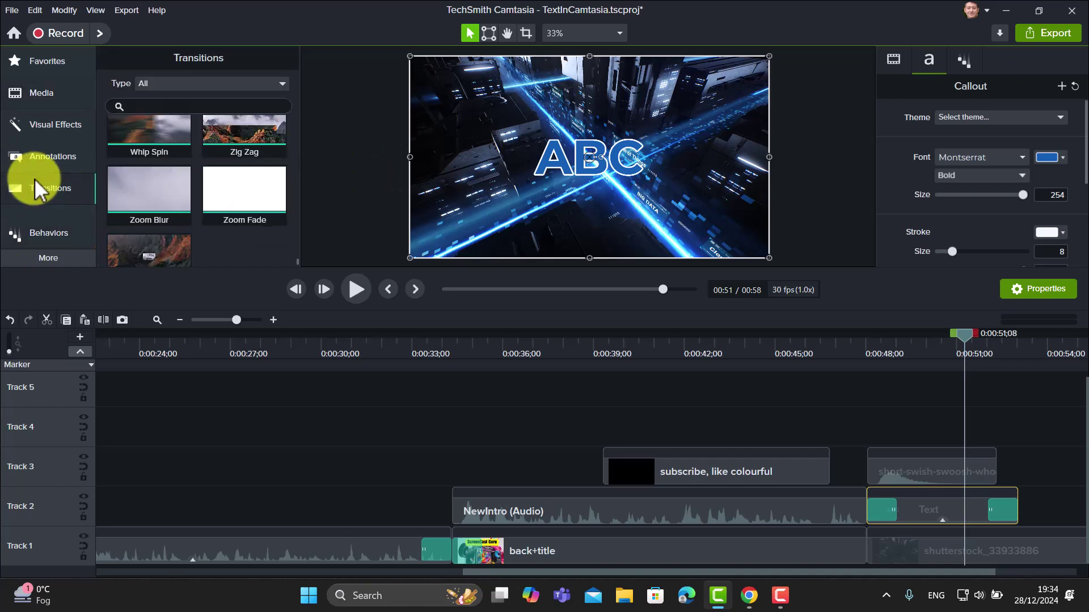
{"action": "left_click", "coordinate": [278, 130]}
{"action": "scroll", "coordinate": [294, 250], "scroll_direction": "up", "scroll_amount": 10}
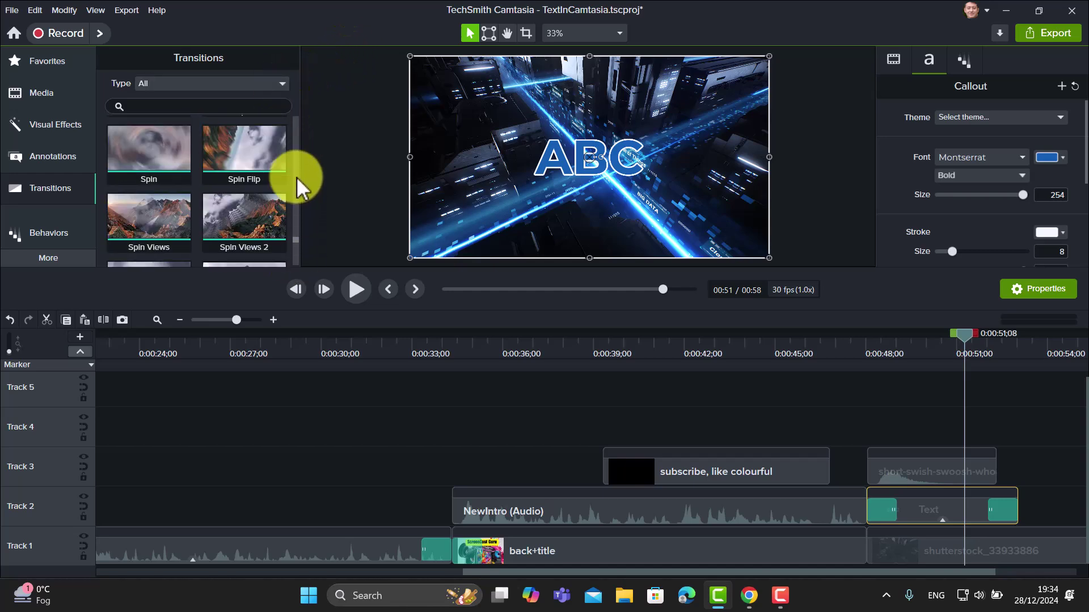
{"action": "left_click", "coordinate": [39, 234]}
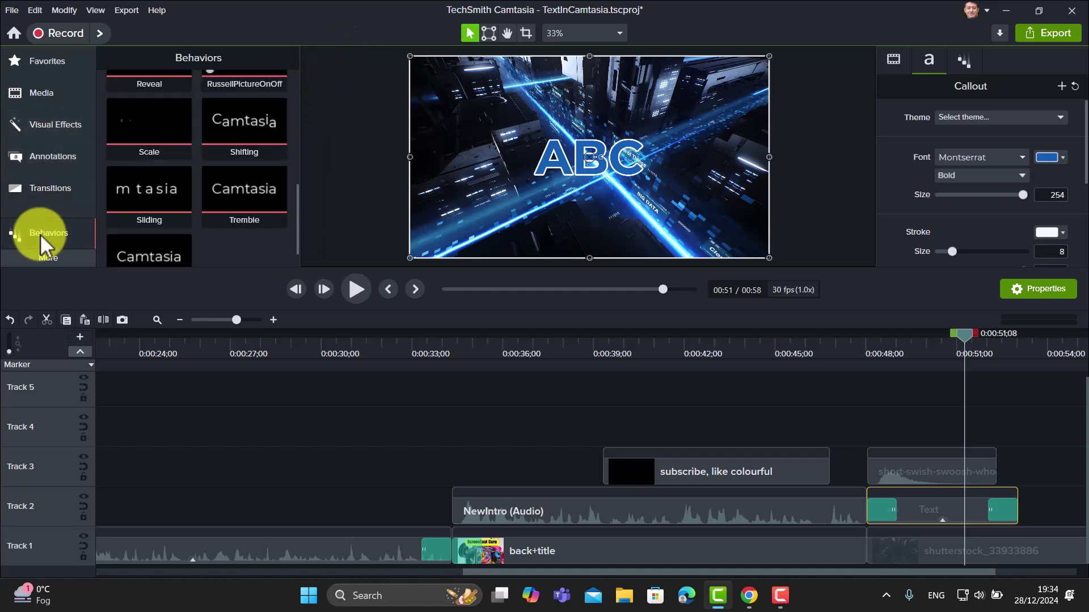
- Review the In, During and Out settings of the callout's Sliding behavior
{"action": "left_click", "coordinate": [961, 61]}
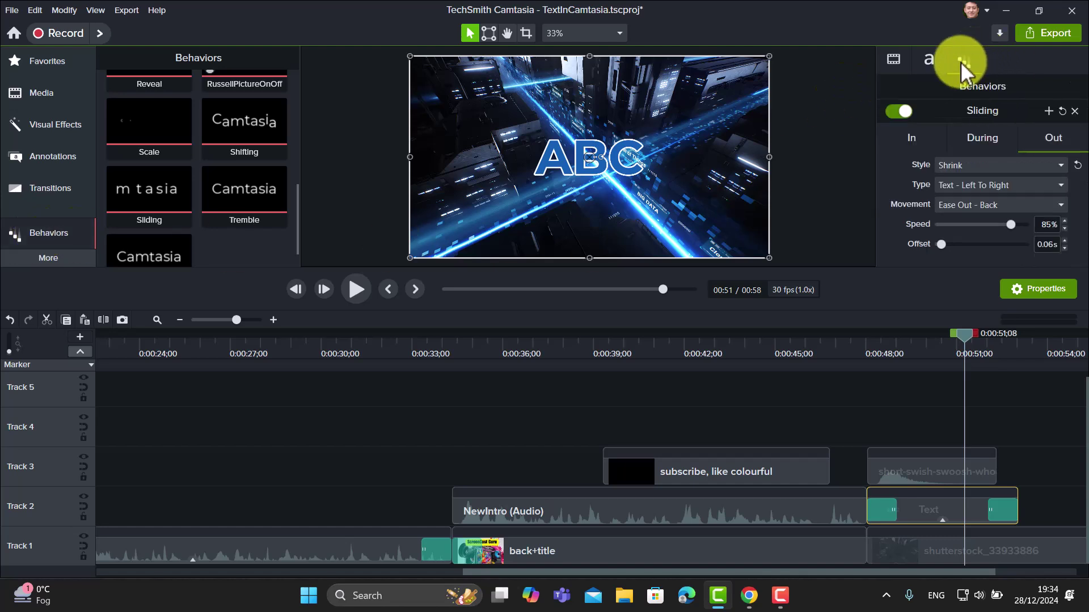
{"action": "left_click", "coordinate": [914, 141]}
{"action": "left_click", "coordinate": [982, 142]}
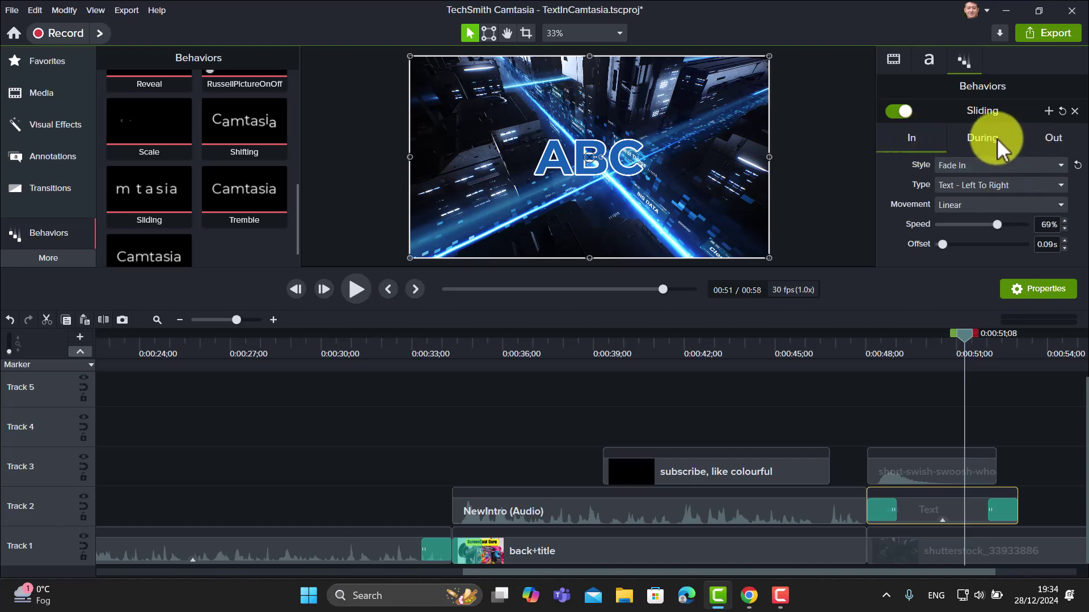
{"action": "left_click", "coordinate": [1056, 142]}
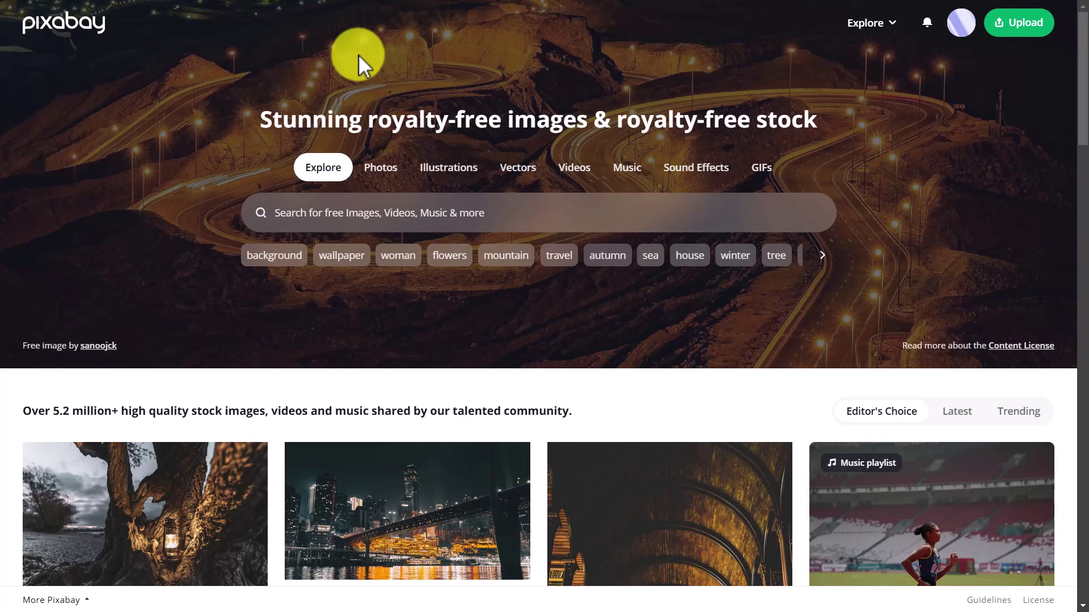
- Switch to the Pixabay website and search it for "swoosh"
{"action": "left_click", "coordinate": [321, 212]}
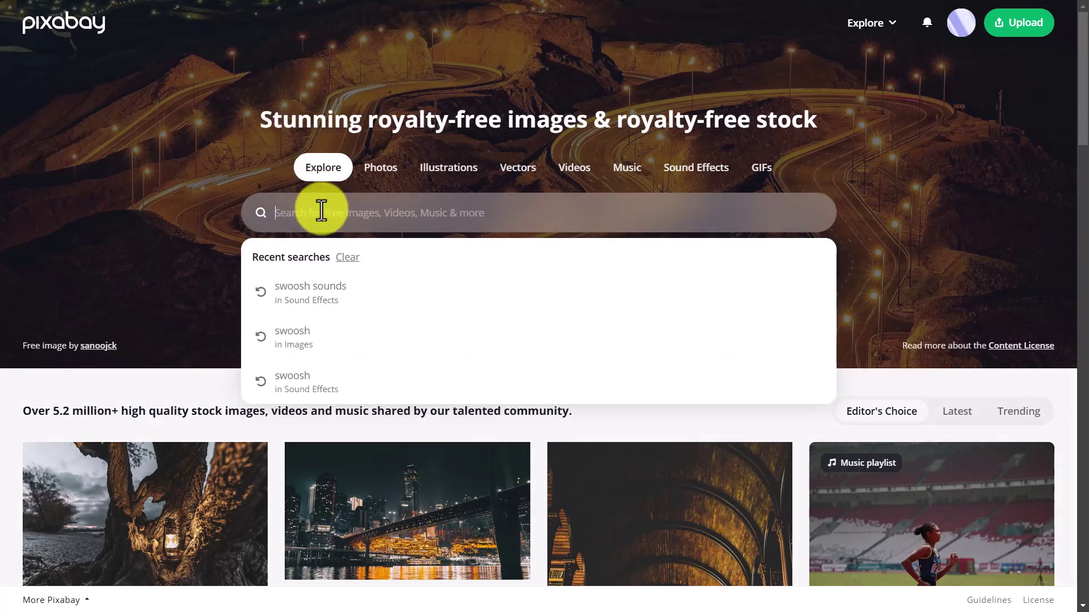
{"action": "type", "text": "swoosh"}
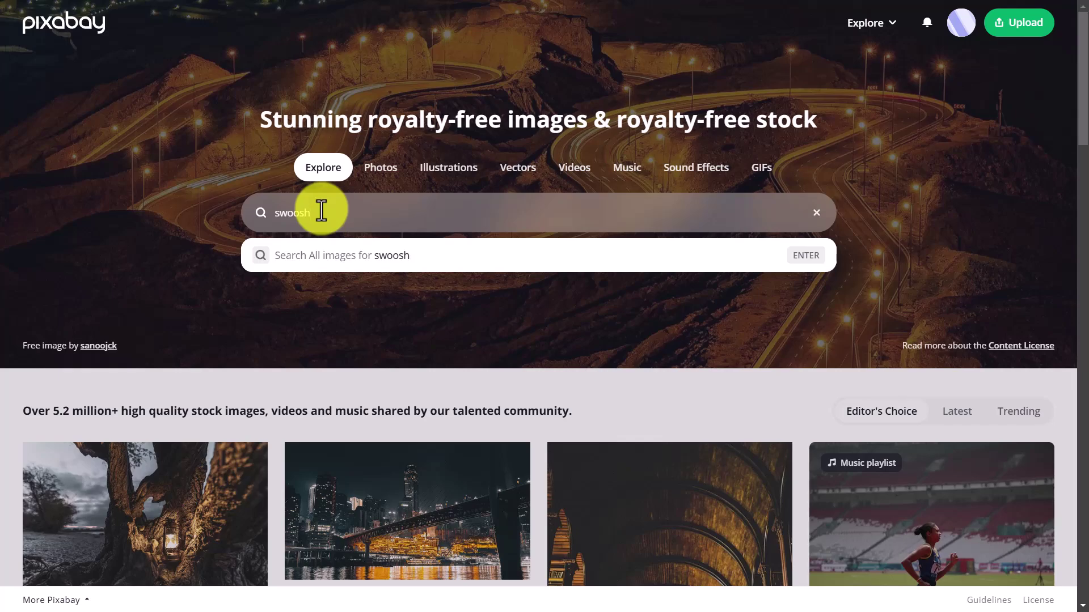
{"action": "key", "text": "Return"}
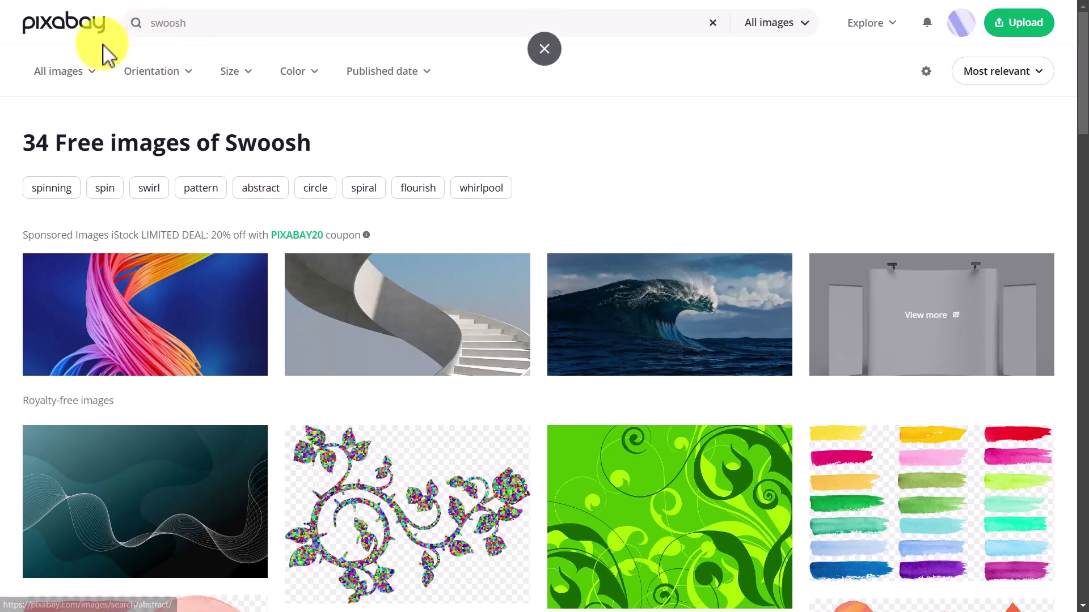
- Filter the swoosh results to sound effects, and find and preview the Time Swoosh clip, stopping its playback
{"action": "left_click", "coordinate": [94, 80]}
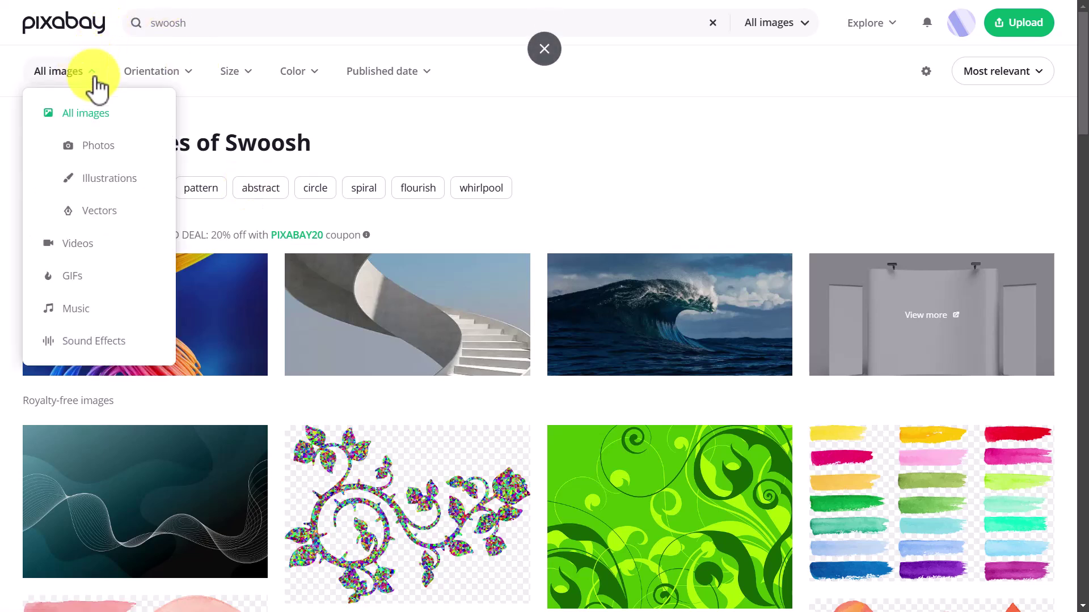
{"action": "left_click", "coordinate": [91, 343]}
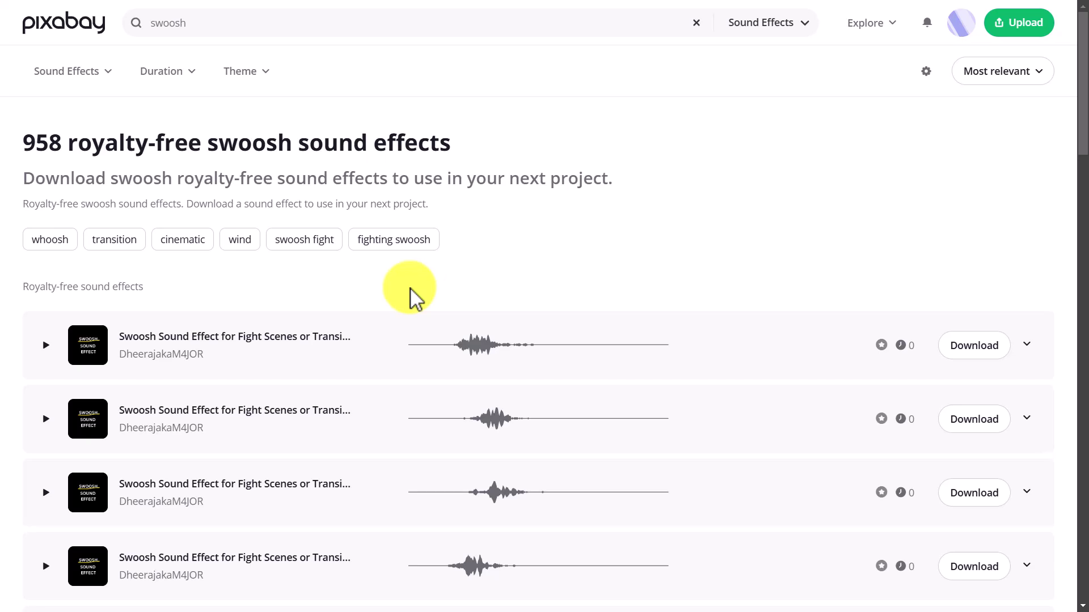
{"action": "left_click_drag", "start_coordinate": [1081, 141], "coordinate": [1077, 207]}
{"action": "scroll", "coordinate": [1077, 207], "scroll_direction": "down", "scroll_amount": 7}
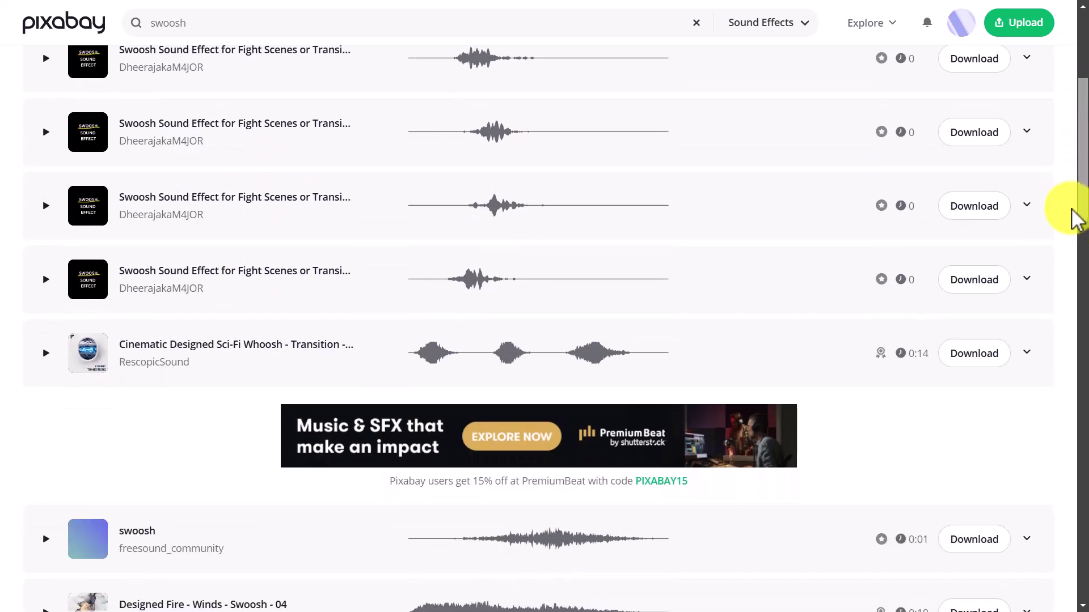
{"action": "scroll", "coordinate": [1058, 292], "scroll_direction": "down", "scroll_amount": 4}
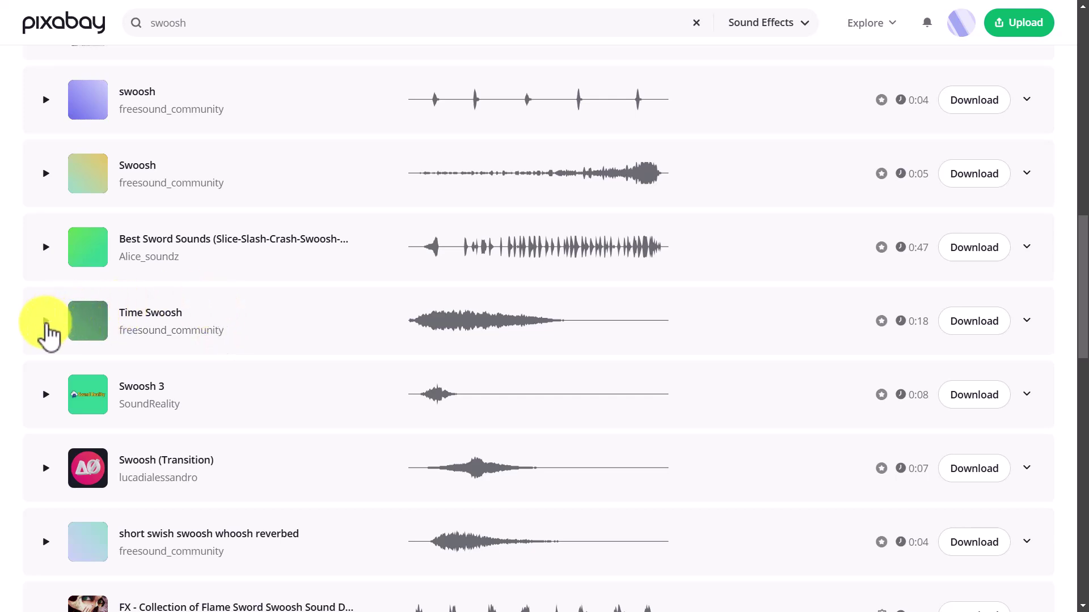
{"action": "left_click", "coordinate": [46, 321]}
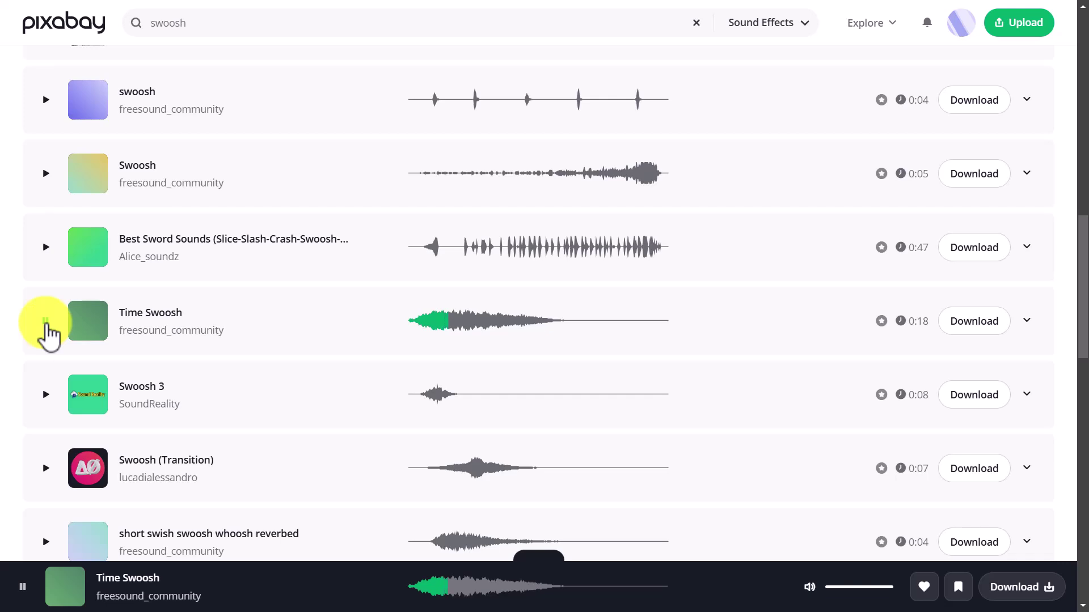
{"action": "left_click", "coordinate": [46, 321]}
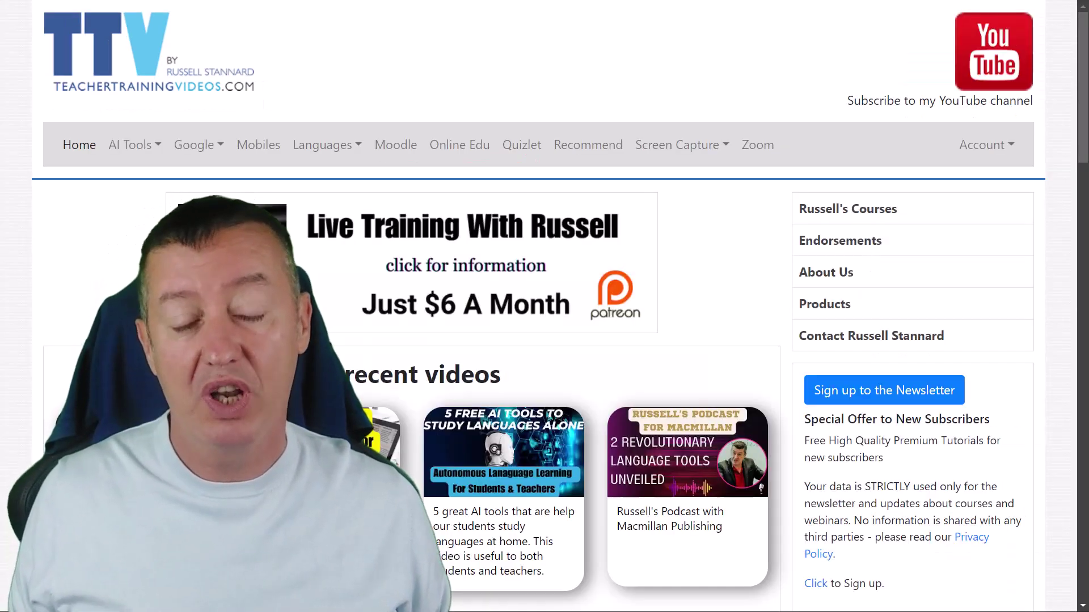
{"action": "scroll", "coordinate": [544, 306], "scroll_direction": "down", "scroll_amount": 9}
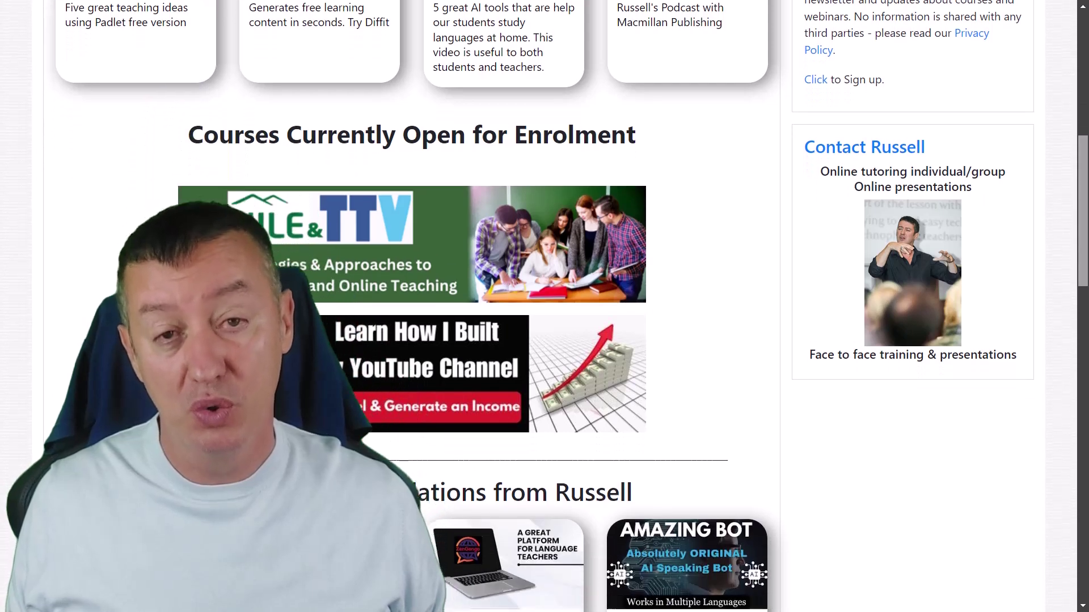
{"action": "scroll", "coordinate": [544, 306], "scroll_direction": "down", "scroll_amount": 1}
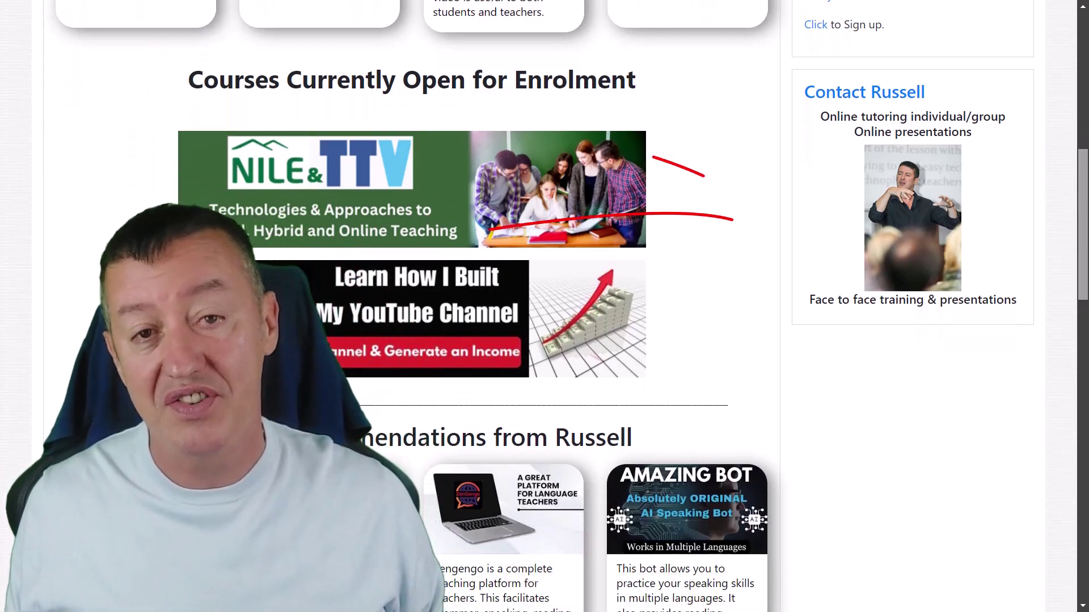